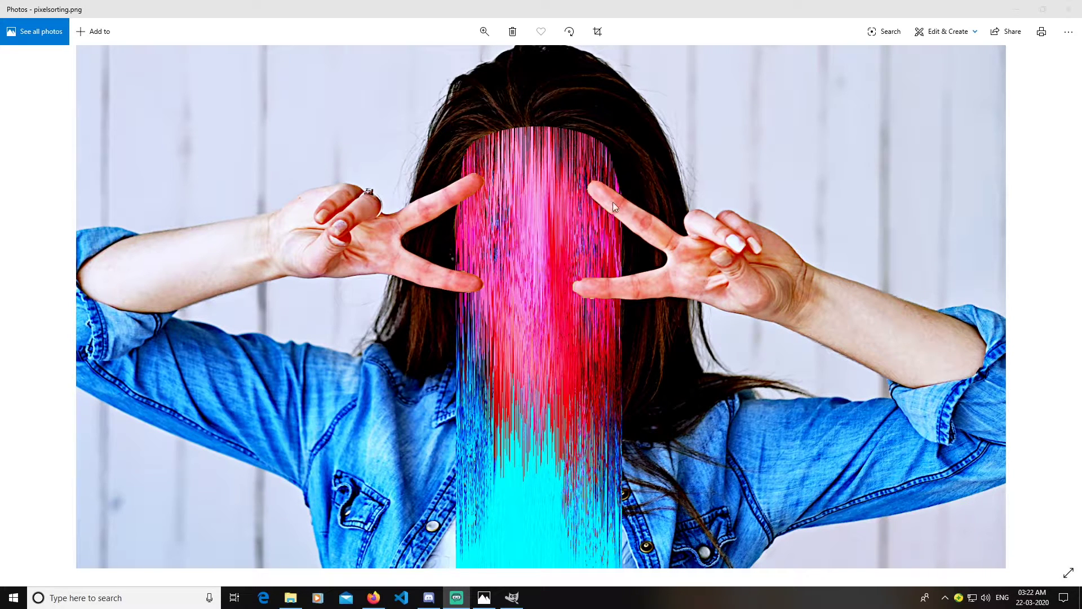
Switch to GIMP and create a new 1920 × 1080 px image.
{"action": "mouse_move", "coordinate": [512, 597]}
{"action": "left_click", "coordinate": [508, 552]}
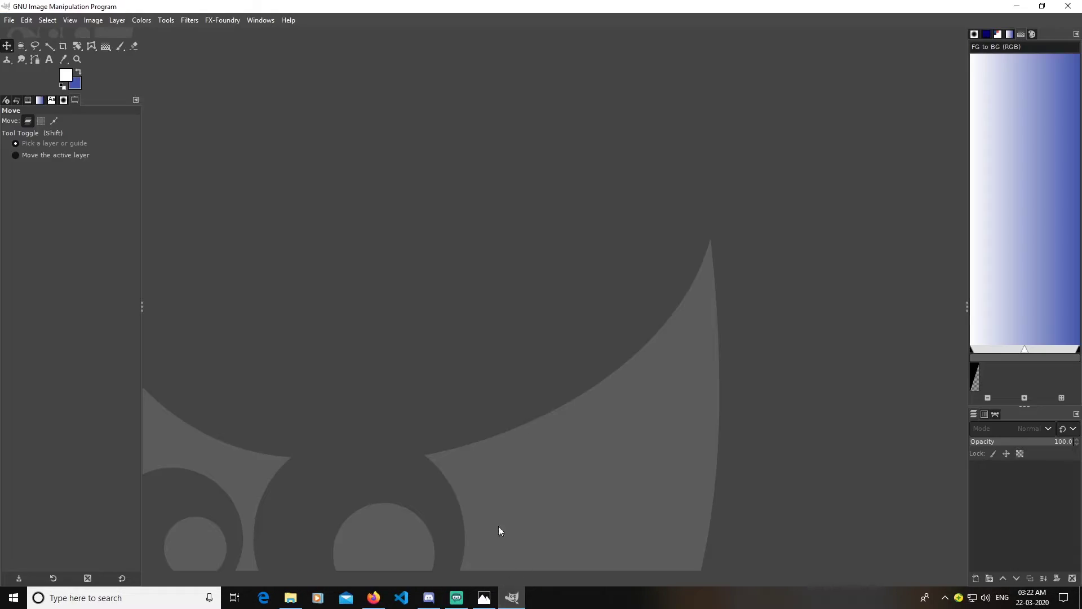
{"action": "left_click", "coordinate": [9, 20]}
{"action": "left_click", "coordinate": [9, 20]}
{"action": "left_click", "coordinate": [9, 21]}
{"action": "left_click", "coordinate": [17, 33]}
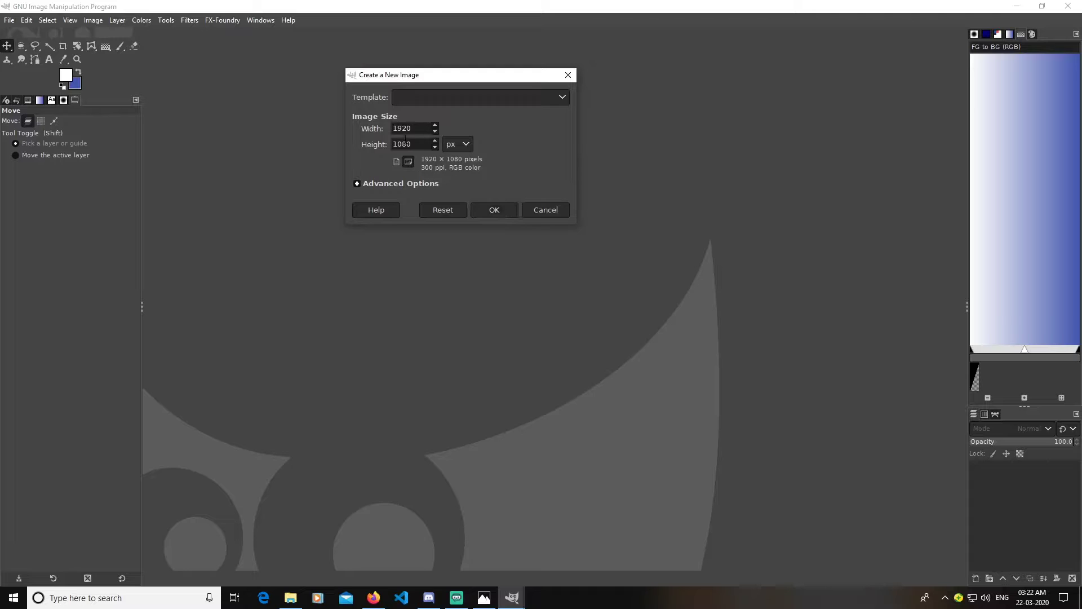
{"action": "left_click", "coordinate": [501, 207]}
Bring adult-beautiful-casual-cute-372042.jpg into the image as a new layer, converting it to the built-in sRGB colour profile.
{"action": "key", "text": "super+e"}
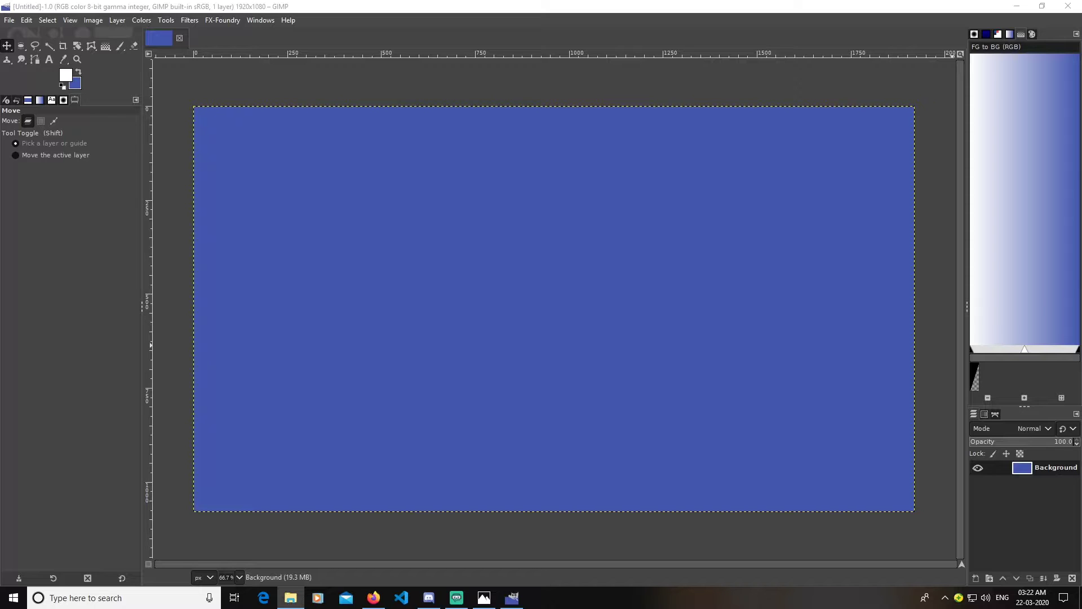
{"action": "left_click_drag", "start_coordinate": [1012, 464], "coordinate": [1024, 478]}
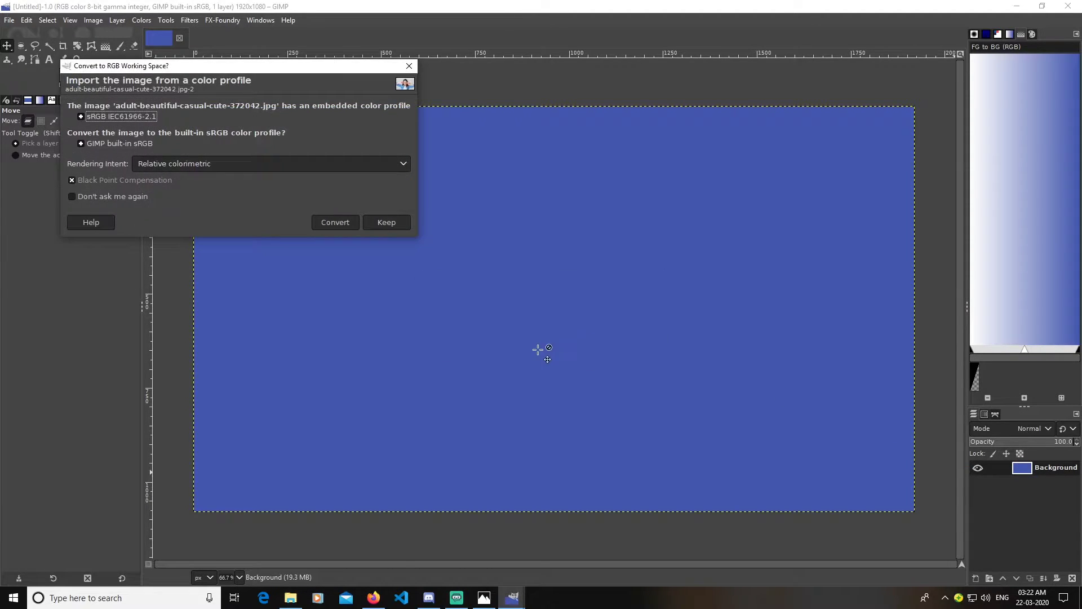
{"action": "left_click", "coordinate": [338, 224]}
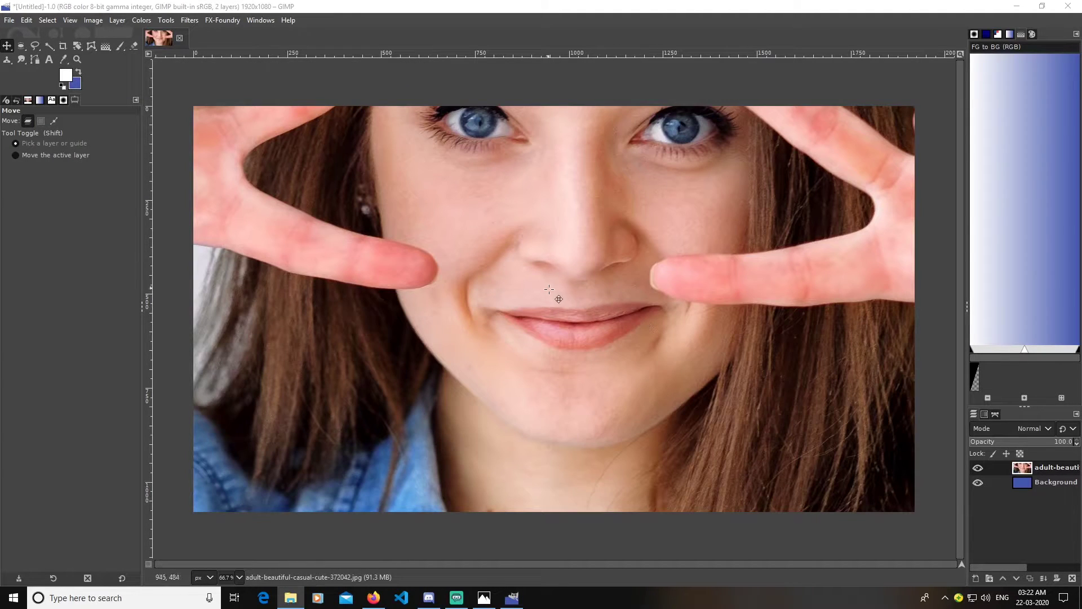
Scale the photo layer down to 2102 × 1401 px with its aspect ratio kept, placing it roughly over the canvas.
{"action": "scroll", "coordinate": [638, 304], "scroll_direction": "down", "scroll_amount": 4}
{"action": "left_click_drag", "start_coordinate": [817, 367], "coordinate": [727, 355]}
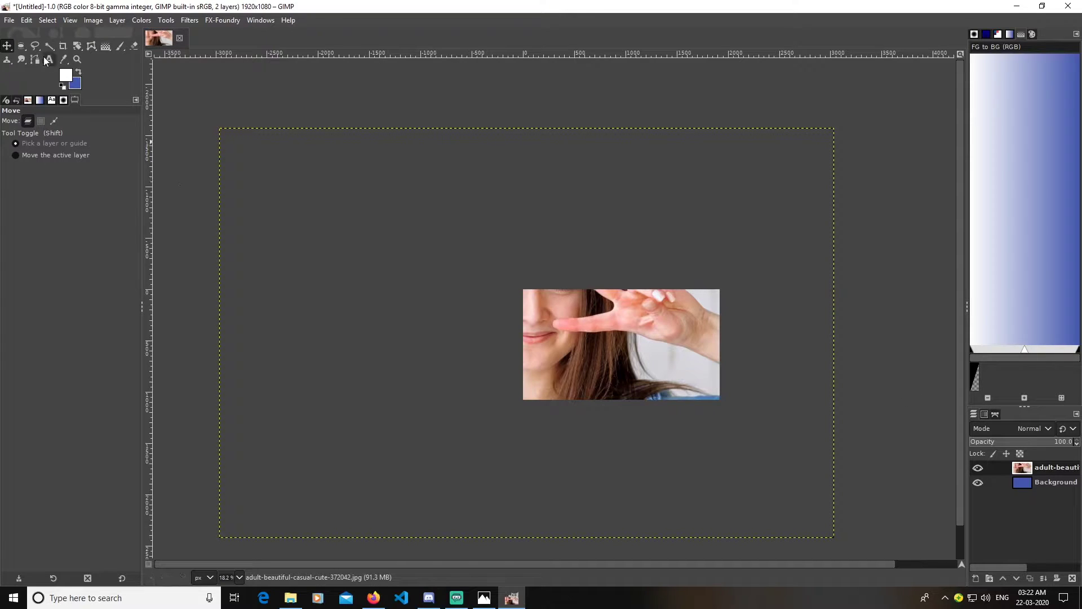
{"action": "left_click_drag", "start_coordinate": [77, 48], "coordinate": [127, 76]}
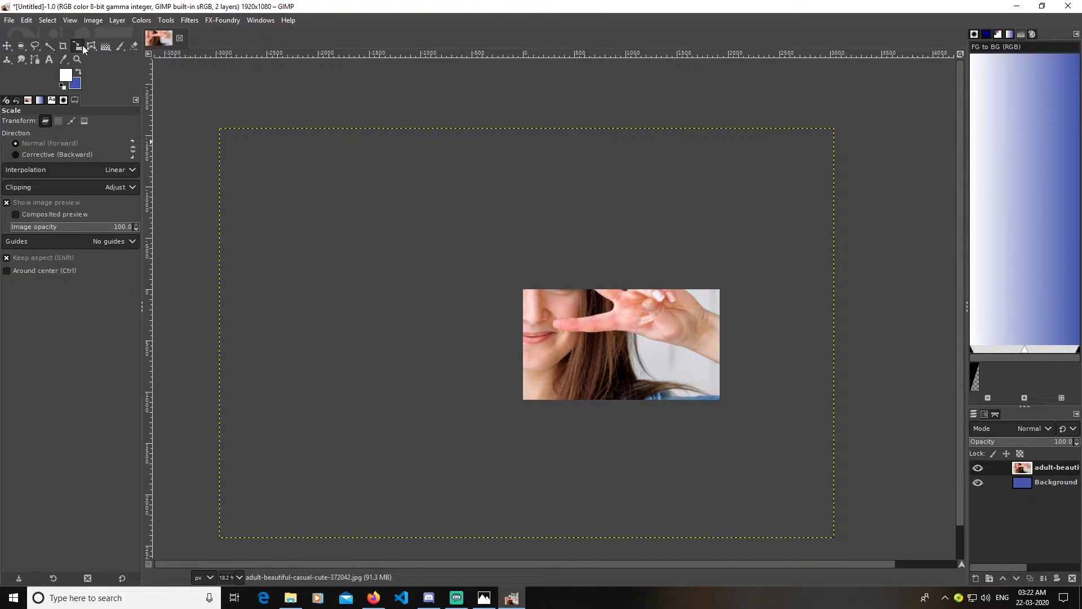
{"action": "left_click_drag", "start_coordinate": [81, 47], "coordinate": [536, 384]}
{"action": "left_click", "coordinate": [731, 459]}
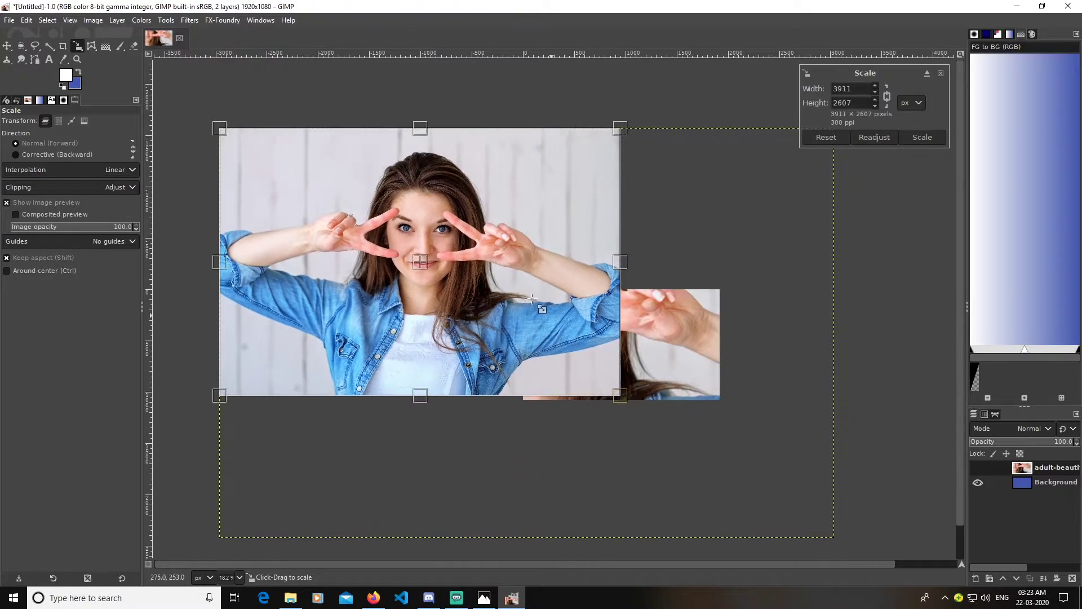
{"action": "left_click_drag", "start_coordinate": [628, 398], "coordinate": [597, 380]}
{"action": "left_click_drag", "start_coordinate": [482, 268], "coordinate": [588, 305]}
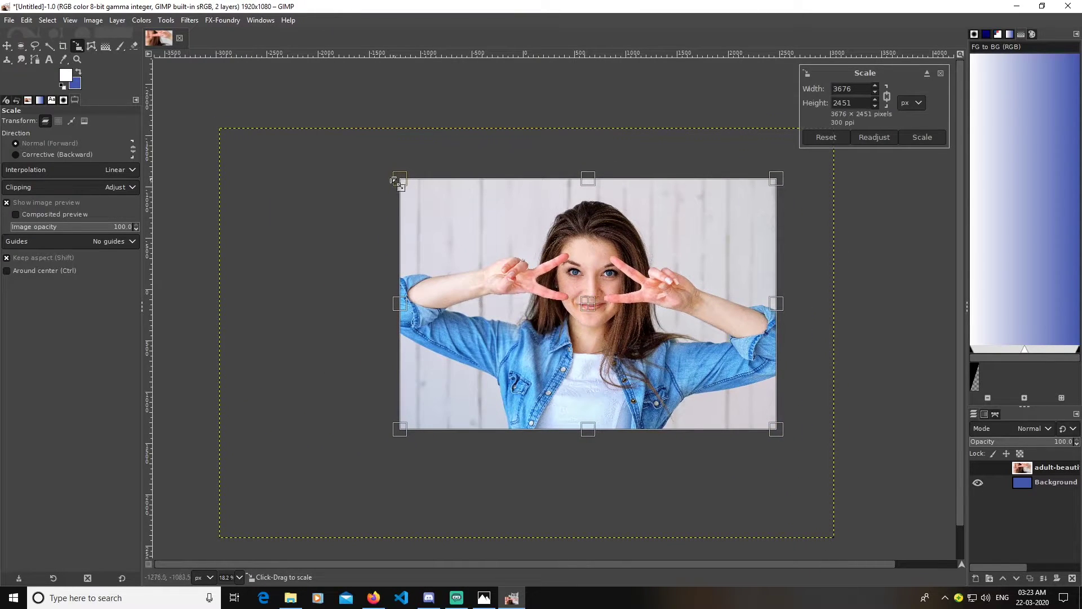
{"action": "left_click_drag", "start_coordinate": [405, 184], "coordinate": [504, 281]}
{"action": "left_click_drag", "start_coordinate": [788, 442], "coordinate": [729, 424]}
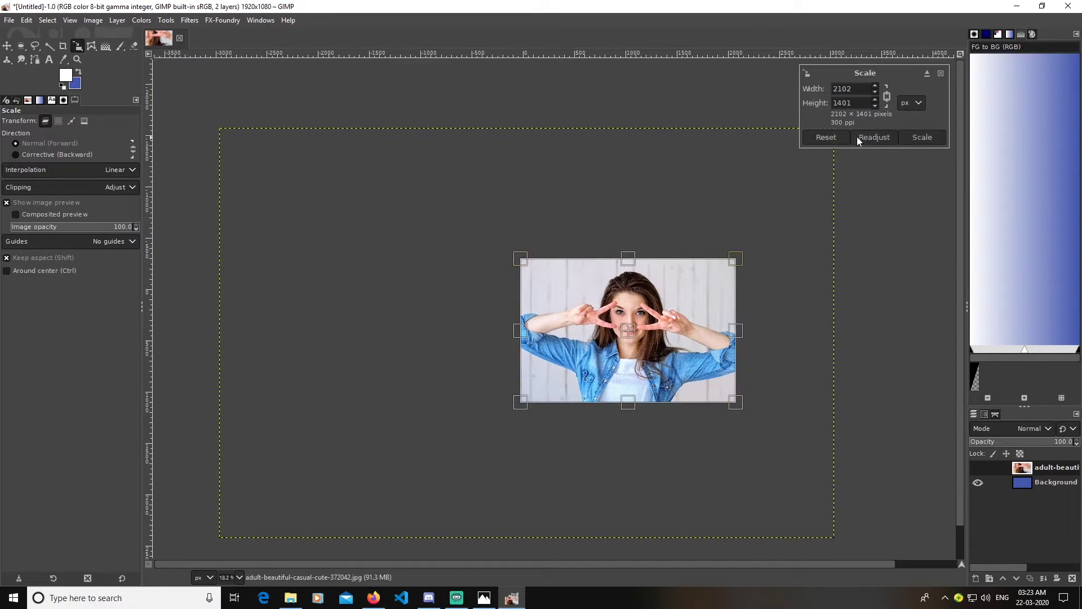
{"action": "left_click", "coordinate": [922, 137]}
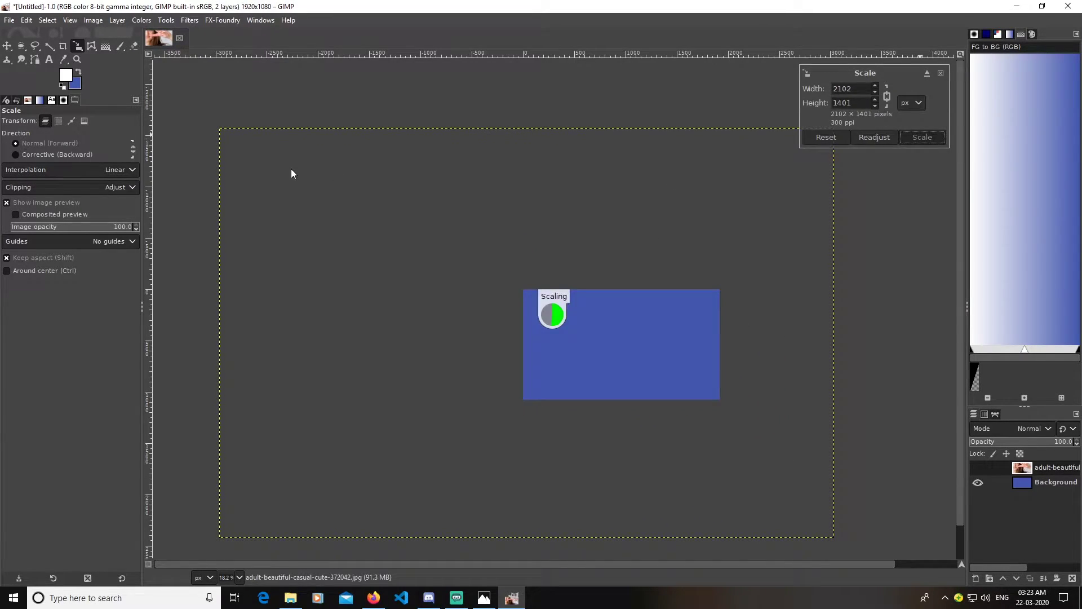
Move the scaled photo layer so it covers the whole canvas with the woman's head fully in frame.
{"action": "left_click", "coordinate": [6, 46]}
{"action": "left_click_drag", "start_coordinate": [633, 339], "coordinate": [636, 366]}
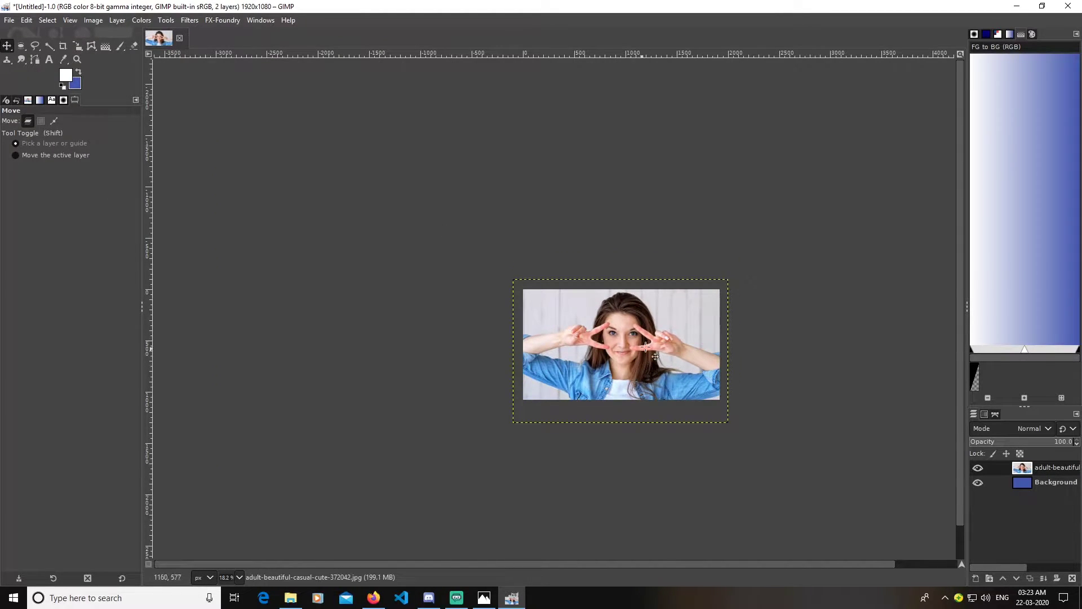
{"action": "scroll", "coordinate": [812, 362], "scroll_direction": "up", "scroll_amount": 2}
{"action": "scroll", "coordinate": [728, 394], "scroll_direction": "left", "scroll_amount": 2}
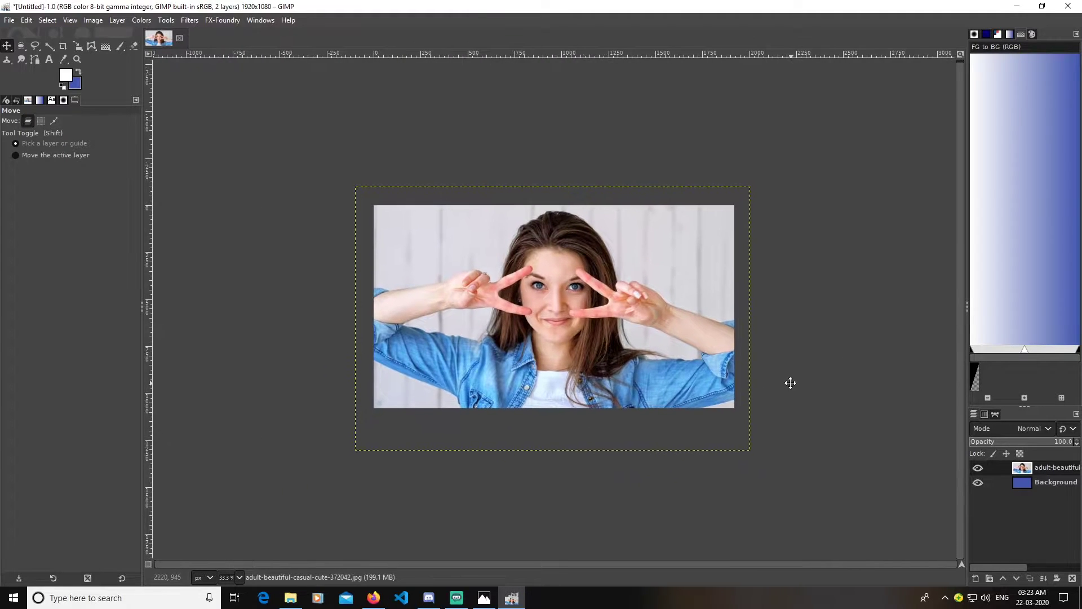
{"action": "scroll", "coordinate": [790, 379], "scroll_direction": "up", "scroll_amount": 1}
{"action": "scroll", "coordinate": [789, 366], "scroll_direction": "up", "scroll_amount": 2}
{"action": "scroll", "coordinate": [790, 367], "scroll_direction": "left", "scroll_amount": 2}
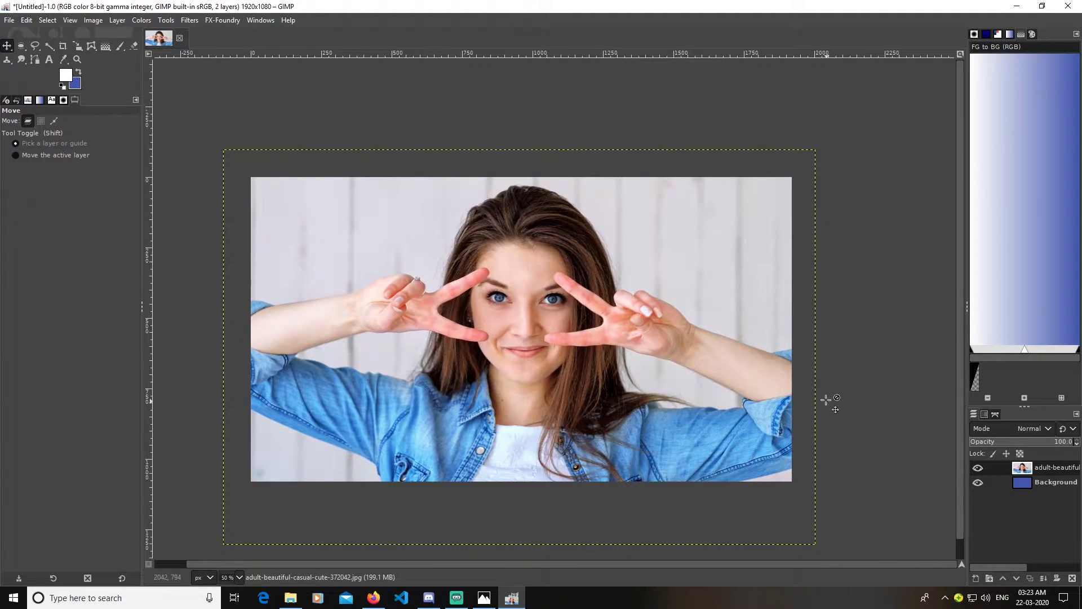
Duplicate the photo layer and apply the Shift distortion to the copy with vertical direction and a shift of 98.
{"action": "left_click", "coordinate": [1032, 580]}
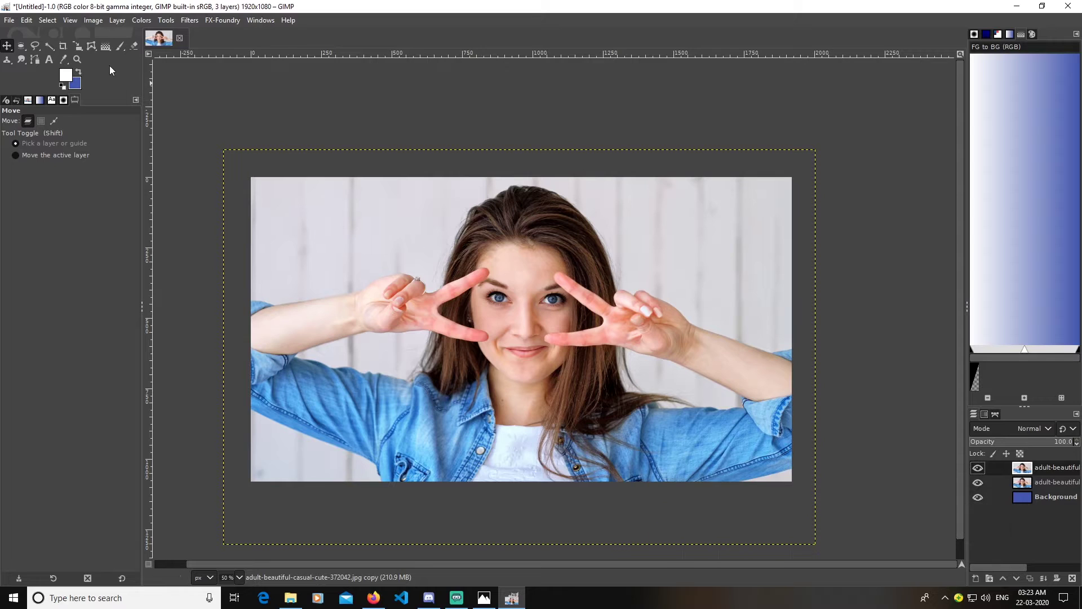
{"action": "left_click", "coordinate": [190, 21]}
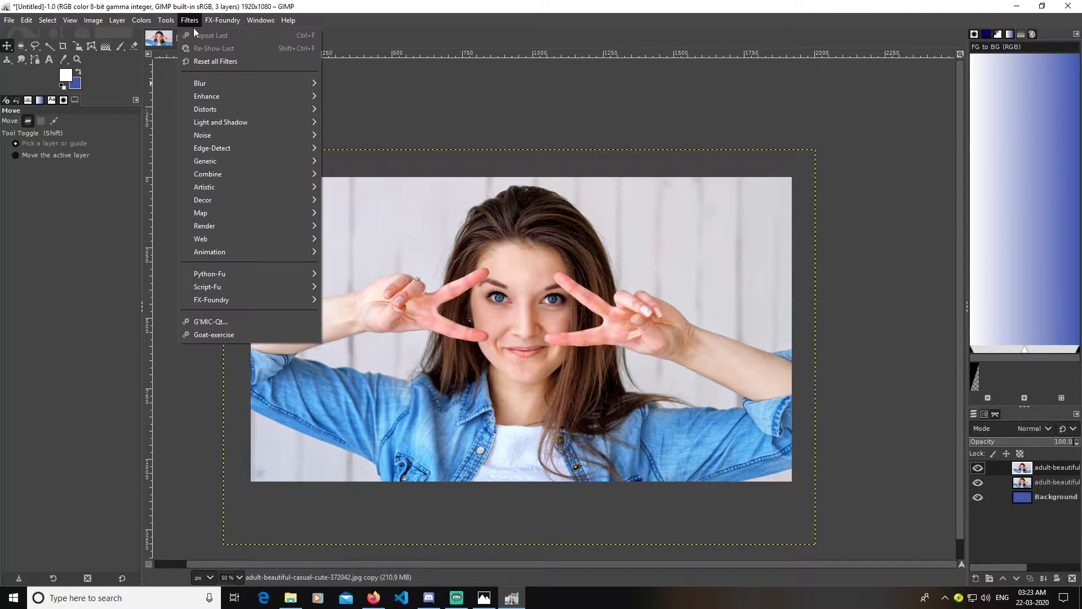
{"action": "mouse_move", "coordinate": [252, 111]}
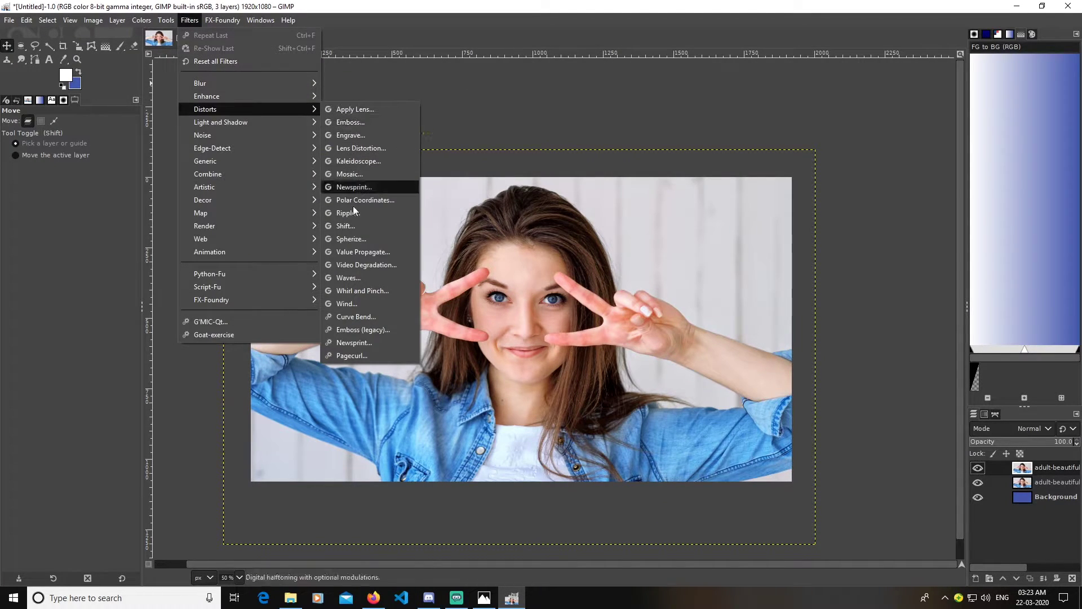
{"action": "left_click", "coordinate": [350, 226]}
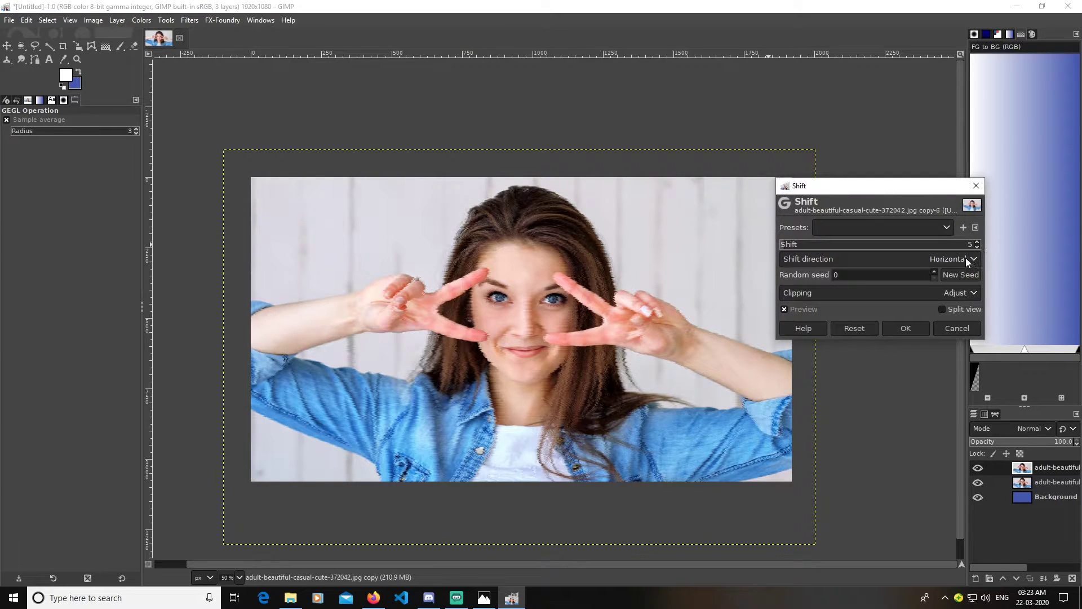
{"action": "left_click", "coordinate": [951, 261]}
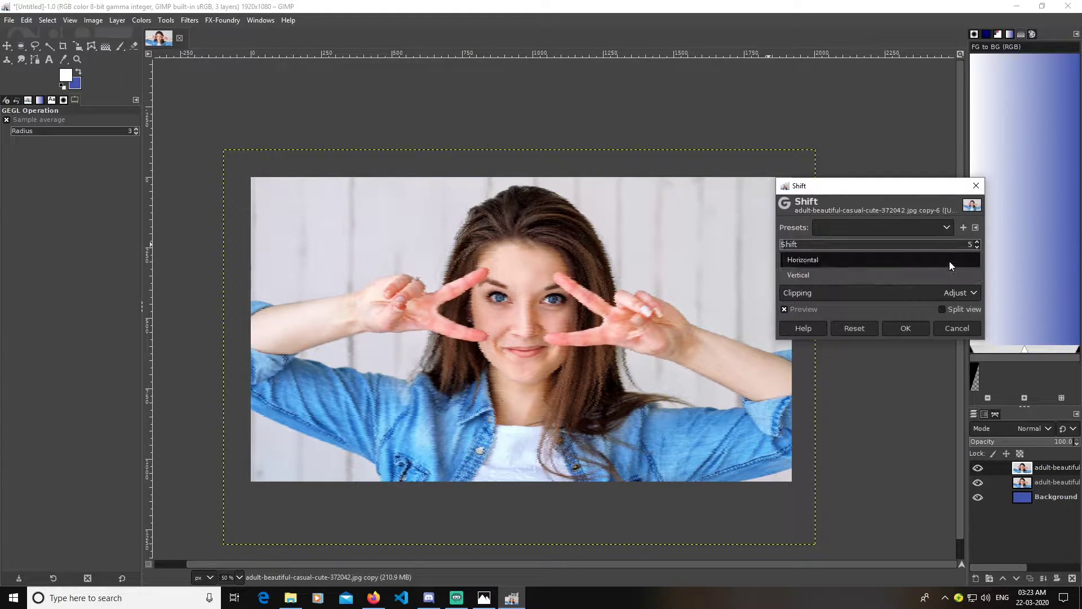
{"action": "left_click", "coordinate": [816, 272]}
{"action": "left_click_drag", "start_coordinate": [795, 248], "coordinate": [873, 250]}
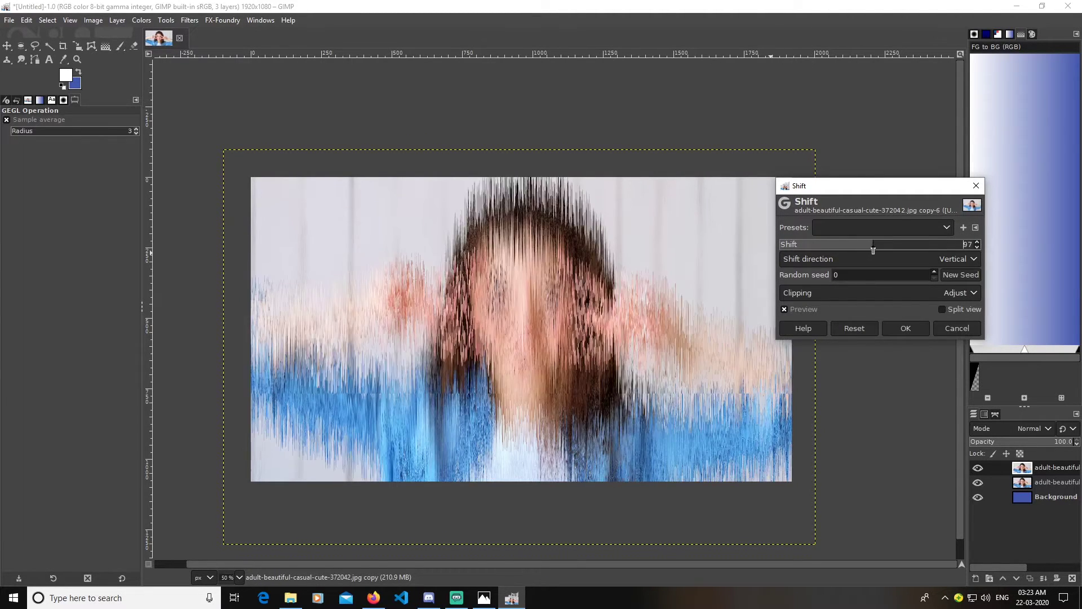
{"action": "left_click_drag", "start_coordinate": [873, 250], "coordinate": [875, 251]}
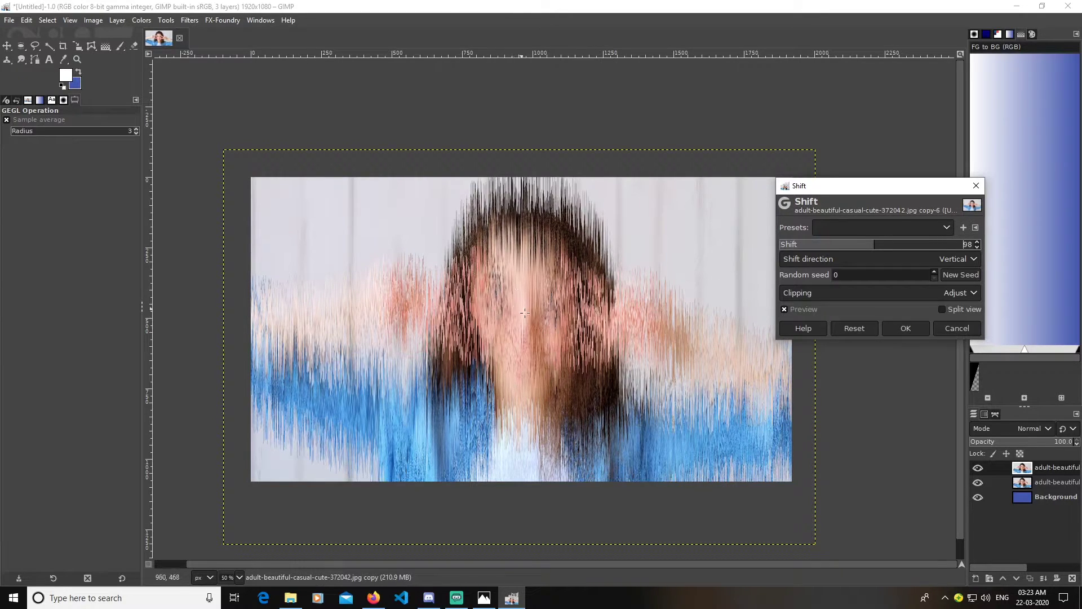
{"action": "left_click", "coordinate": [906, 328]}
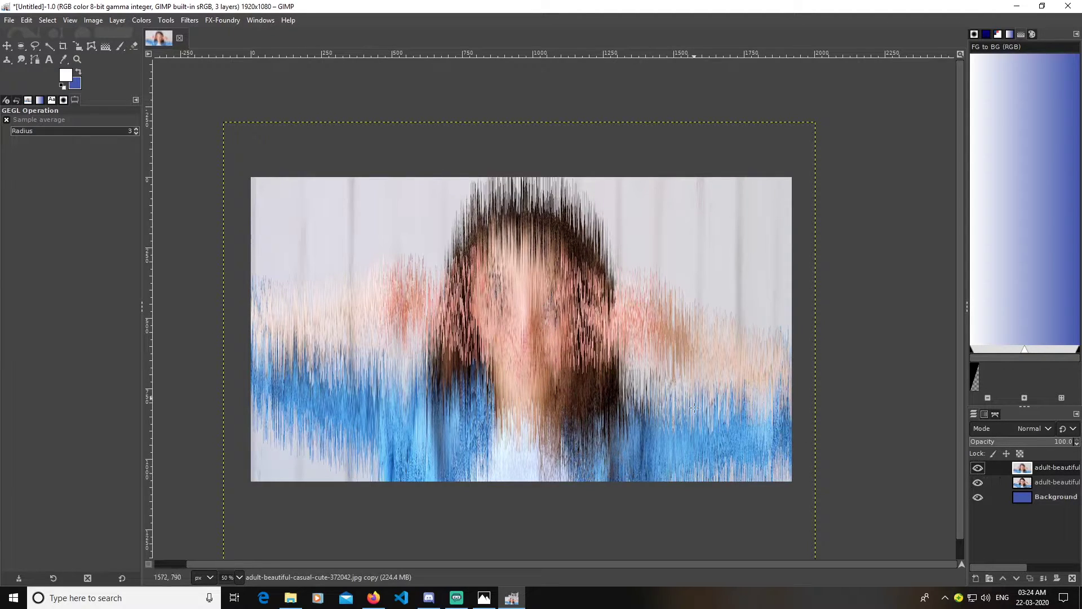
Hide the distorted layer copy and choose the Free Select tool.
{"action": "left_click", "coordinate": [978, 468]}
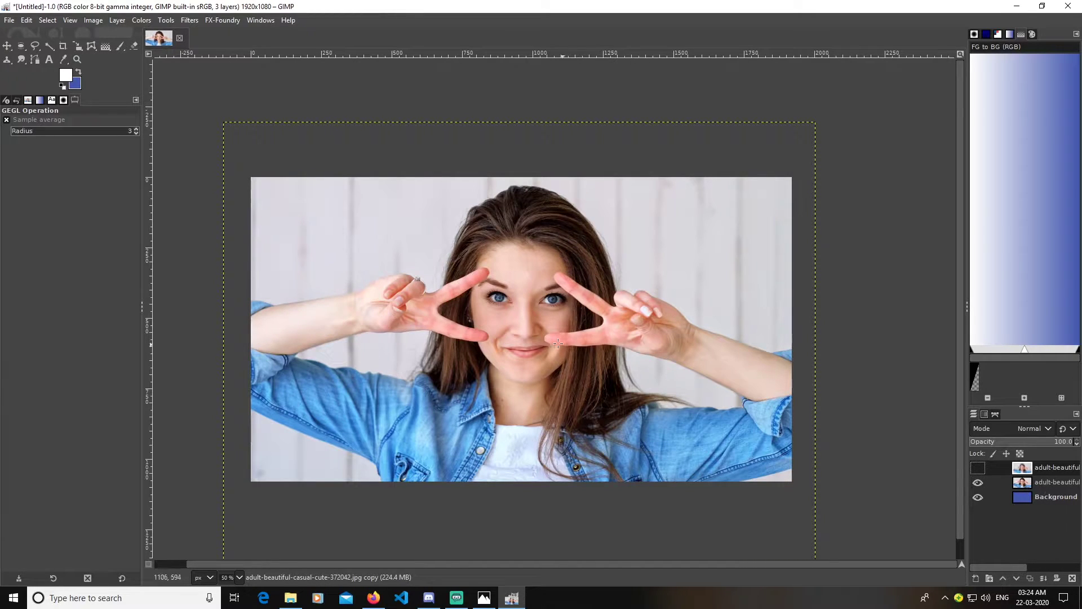
{"action": "left_click", "coordinate": [36, 49]}
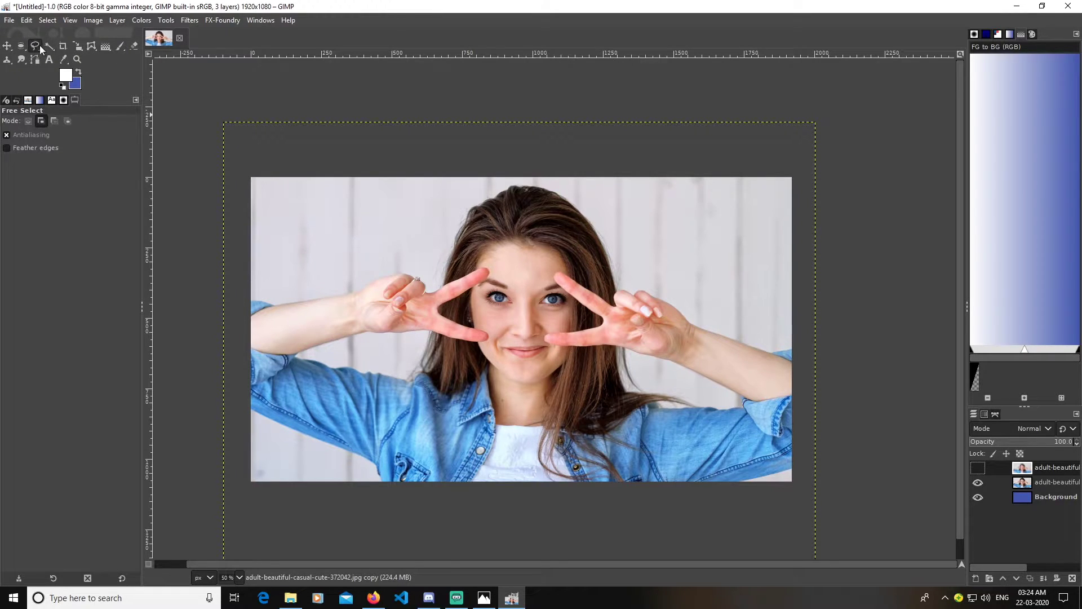
{"action": "left_click", "coordinate": [476, 340]}
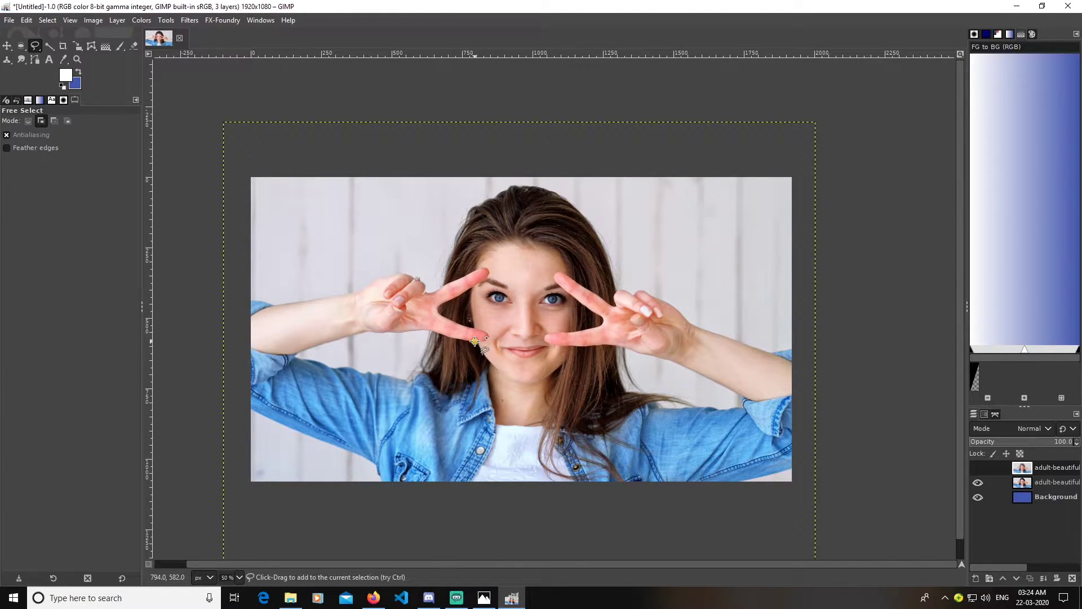
{"action": "left_click", "coordinate": [476, 492]}
{"action": "left_click", "coordinate": [605, 489]}
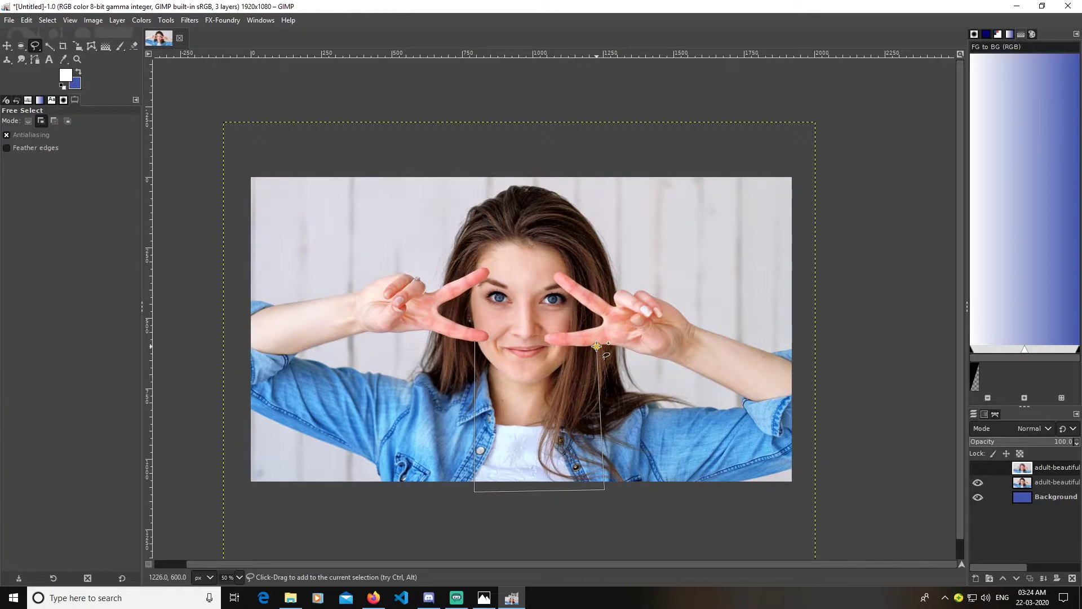
{"action": "key", "text": "Escape"}
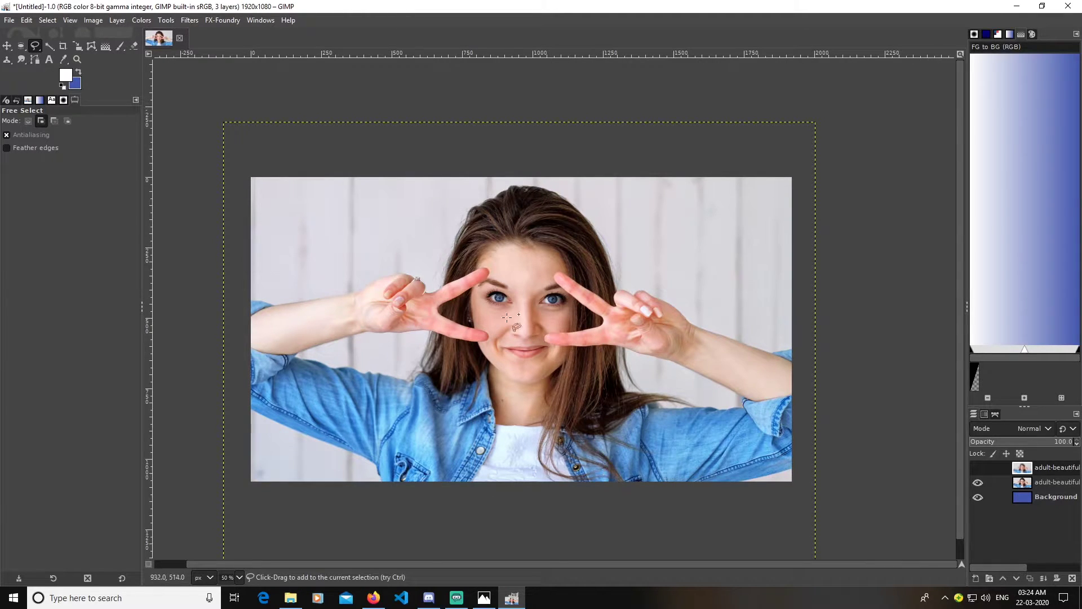
Draw a straight-edged free selection around the face, from the forehead down past the lower edge of the canvas.
{"action": "left_click", "coordinate": [474, 340]}
{"action": "left_click", "coordinate": [477, 488]}
{"action": "left_click", "coordinate": [588, 483]}
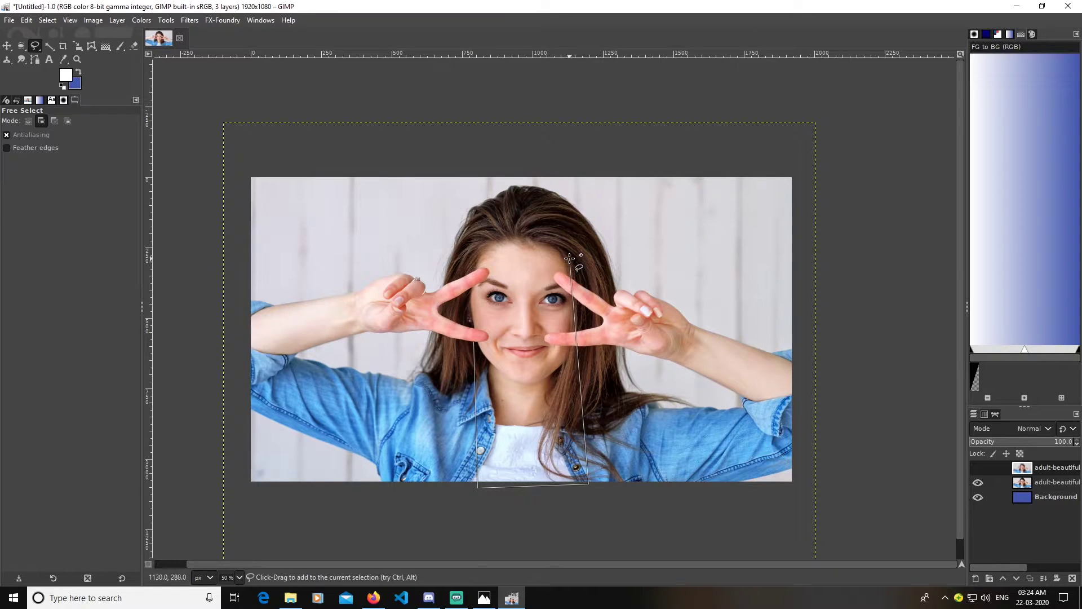
{"action": "left_click_drag", "start_coordinate": [589, 484], "coordinate": [579, 485]}
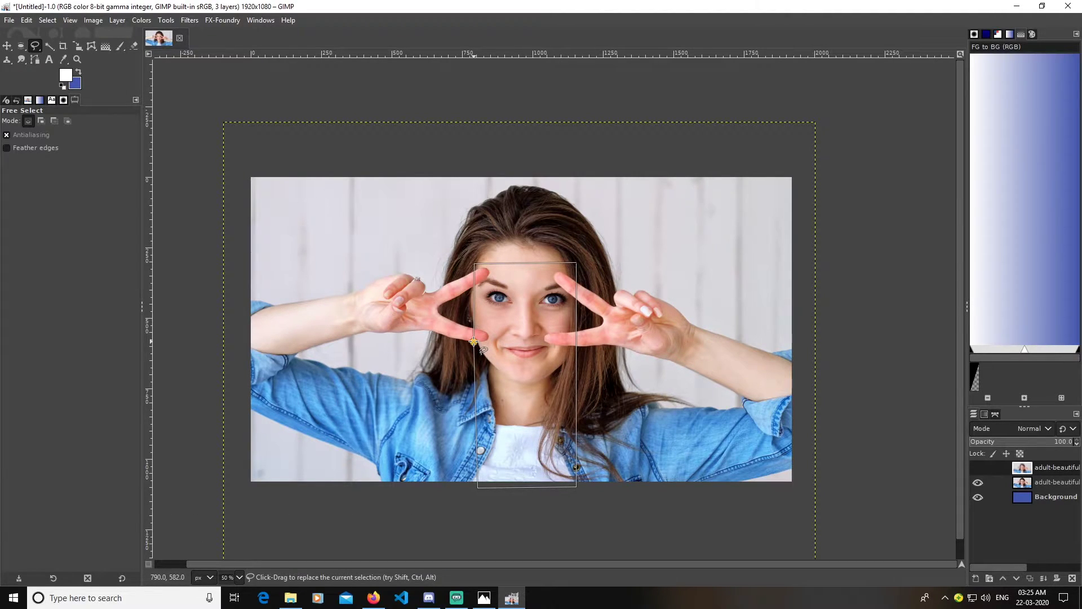
{"action": "key", "text": "Return"}
Show the distorted layer copy again and add a white (full opacity) layer mask to it.
{"action": "left_click", "coordinate": [977, 470]}
{"action": "right_click", "coordinate": [1037, 467]}
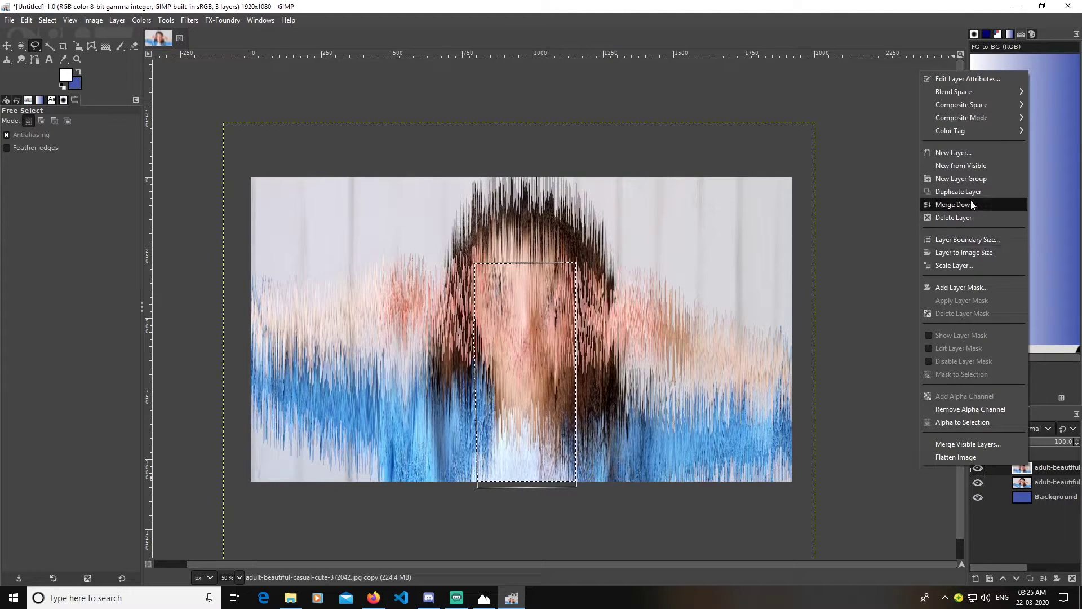
{"action": "left_click", "coordinate": [967, 287]}
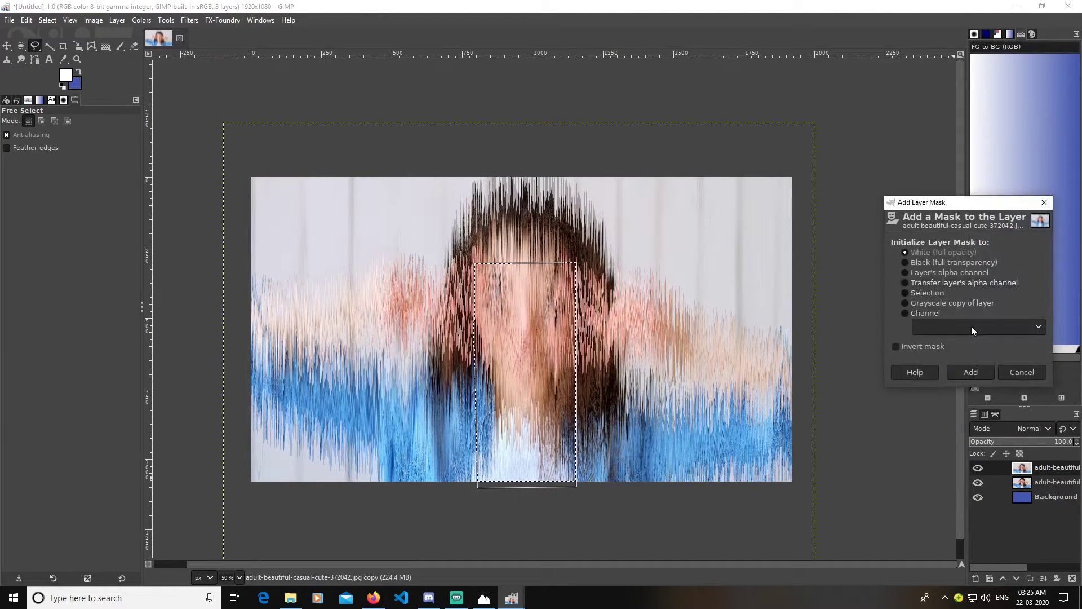
{"action": "left_click", "coordinate": [982, 374]}
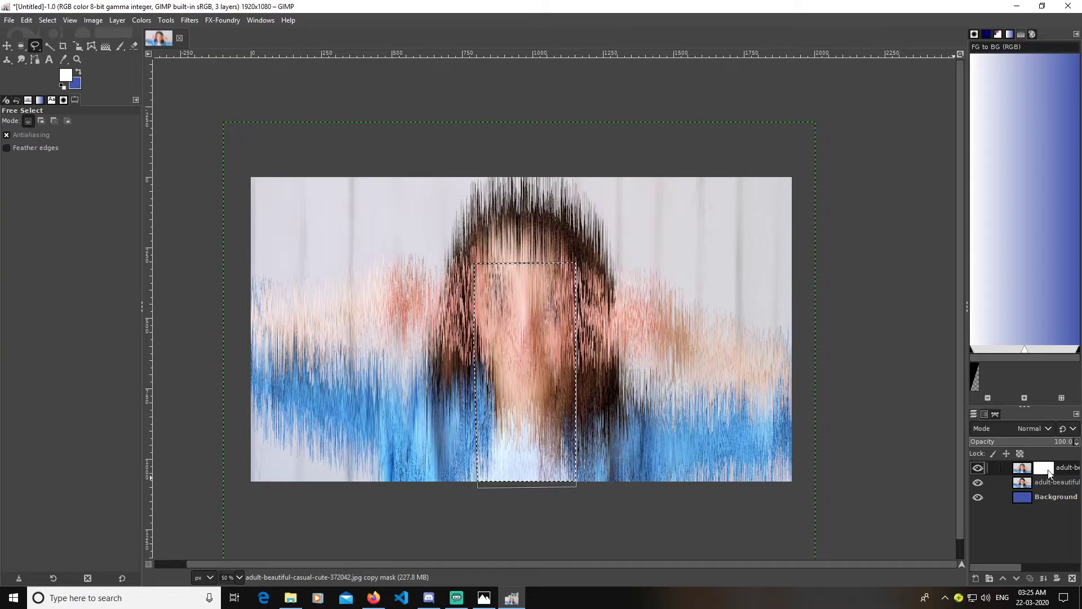
Reset the foreground and background colours to black and white, and invert the selection.
{"action": "left_click", "coordinate": [62, 86]}
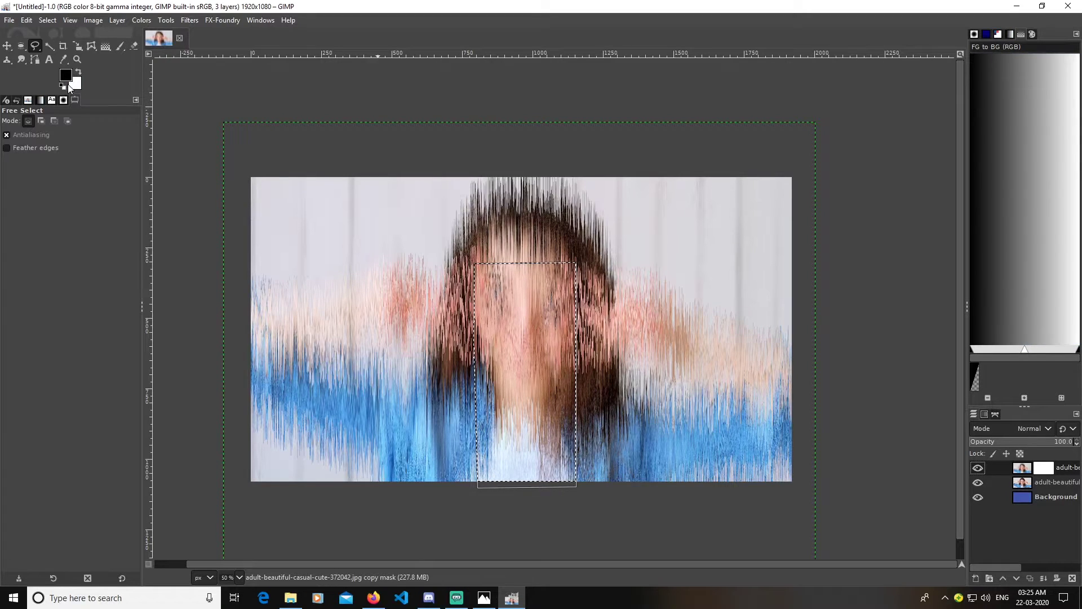
{"action": "left_click", "coordinate": [25, 18]}
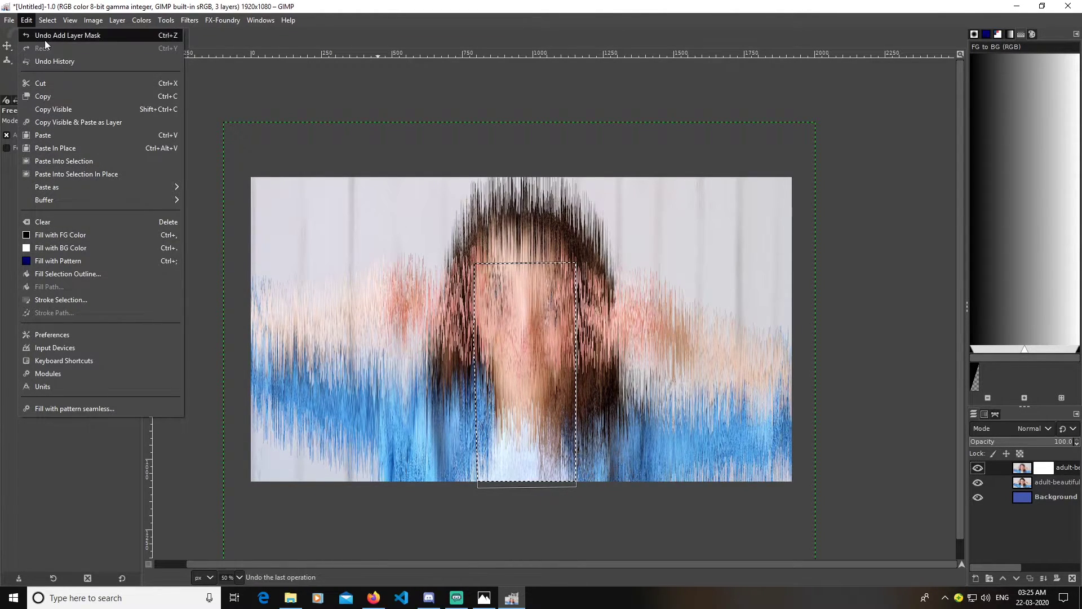
{"action": "mouse_move", "coordinate": [43, 22]}
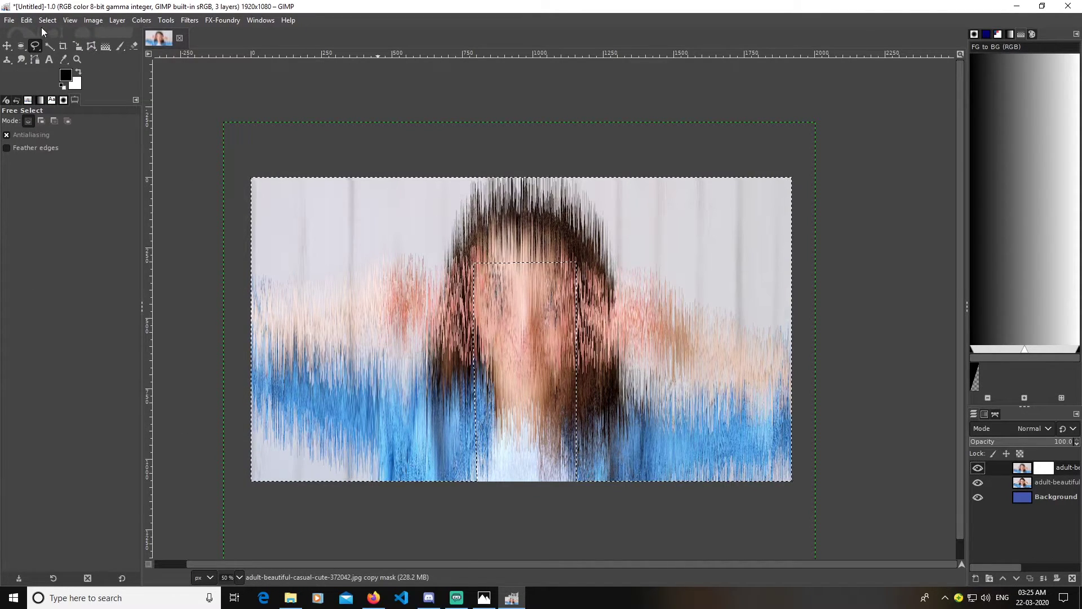
Fill the inverted selection on the layer mask with the black foreground colour, keeping the distortion only over the face.
{"action": "left_click", "coordinate": [22, 20]}
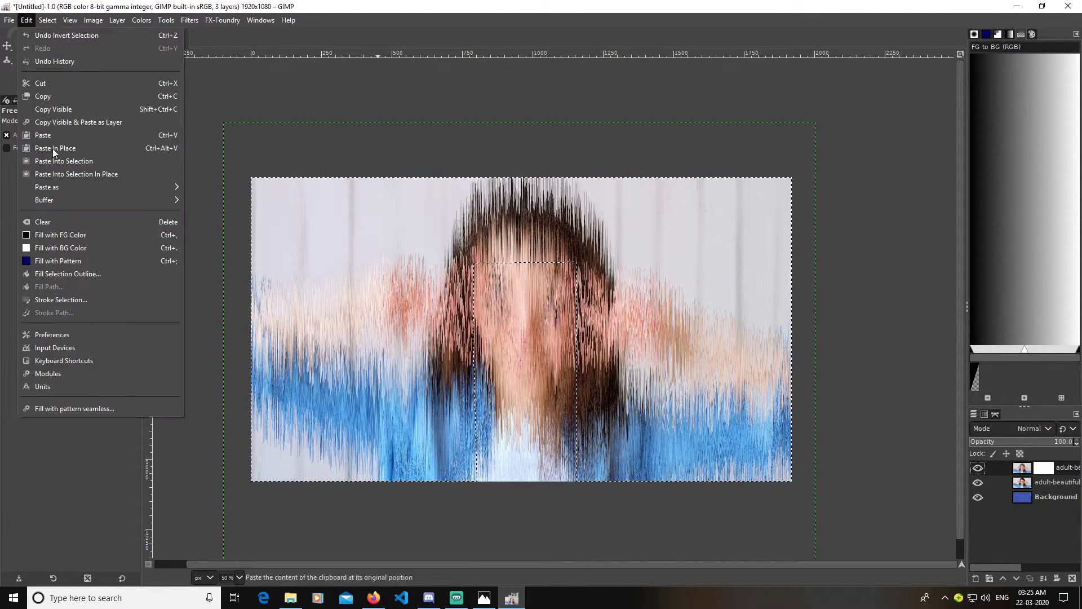
{"action": "left_click", "coordinate": [49, 232]}
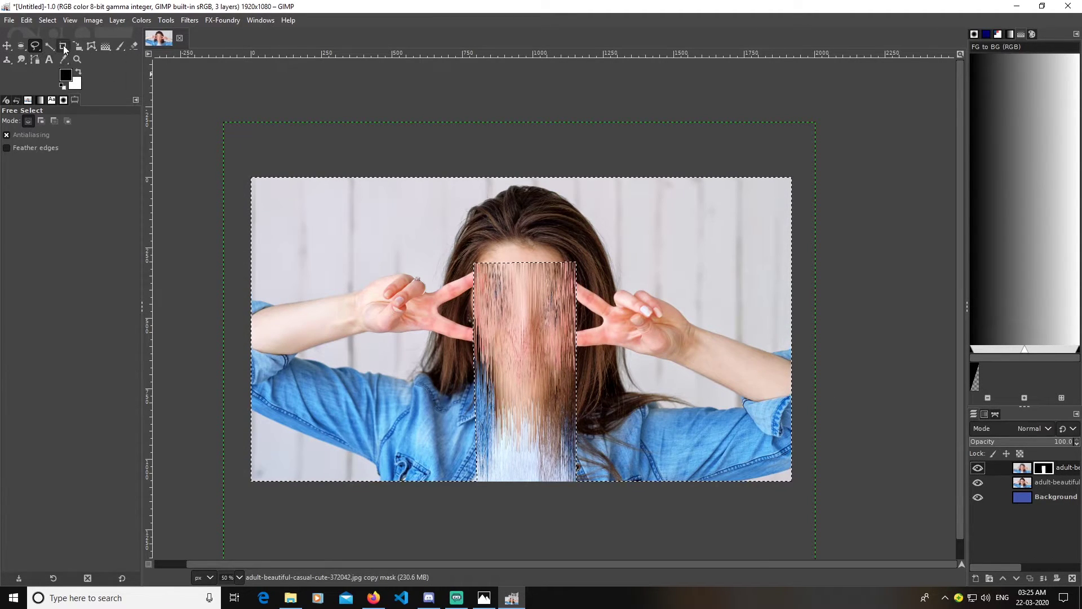
Choose the Paintbrush tool with the 2. Hardness 100 brush at an aspect ratio of 0.
{"action": "left_click", "coordinate": [120, 46]}
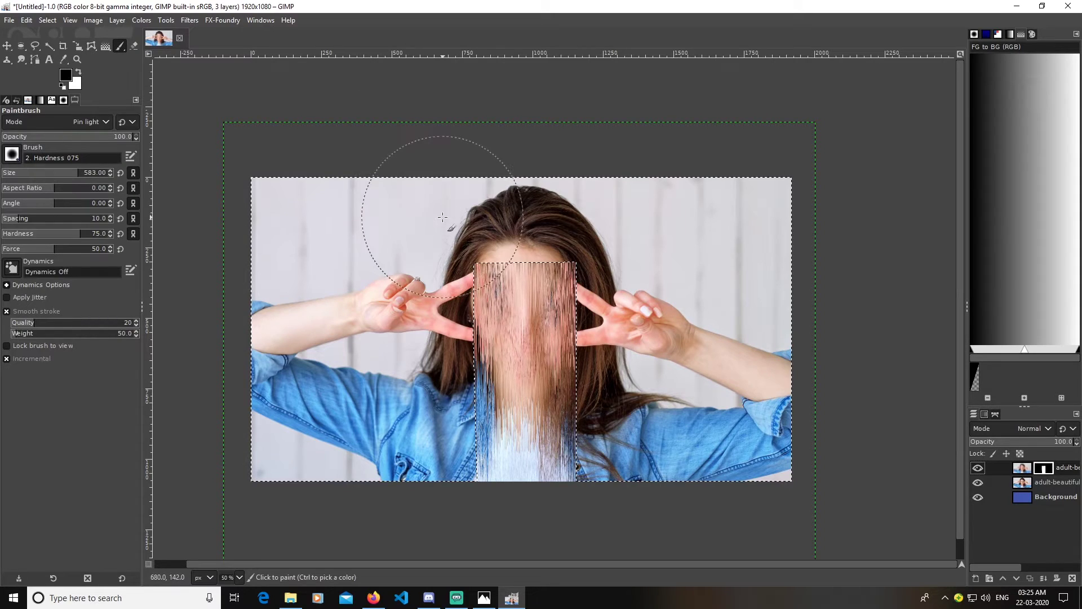
{"action": "left_click_drag", "start_coordinate": [50, 190], "coordinate": [19, 189]}
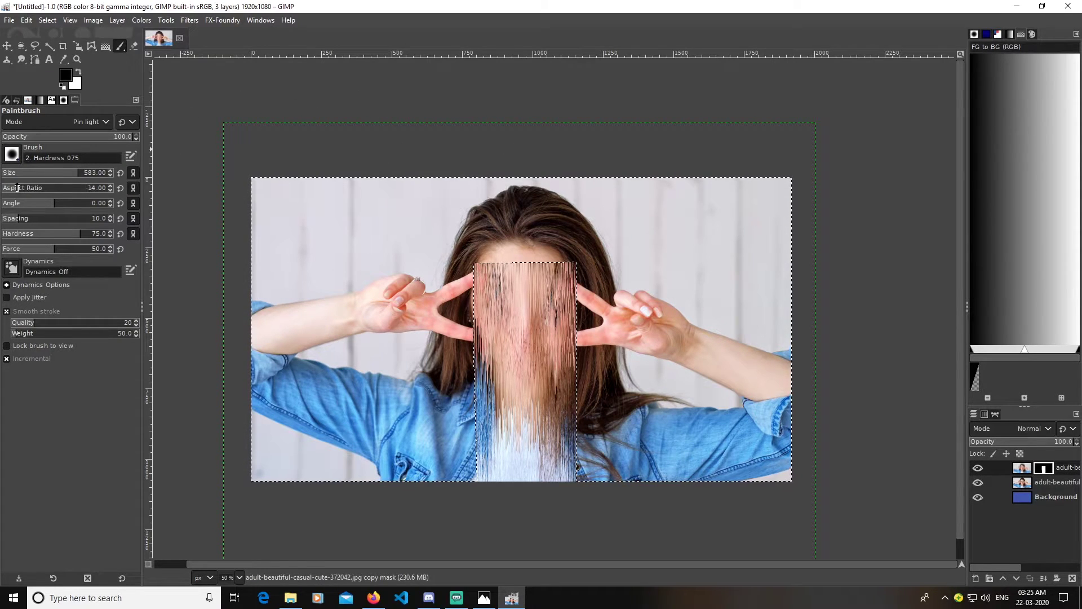
{"action": "left_click", "coordinate": [12, 154]}
{"action": "double_click", "coordinate": [59, 249]}
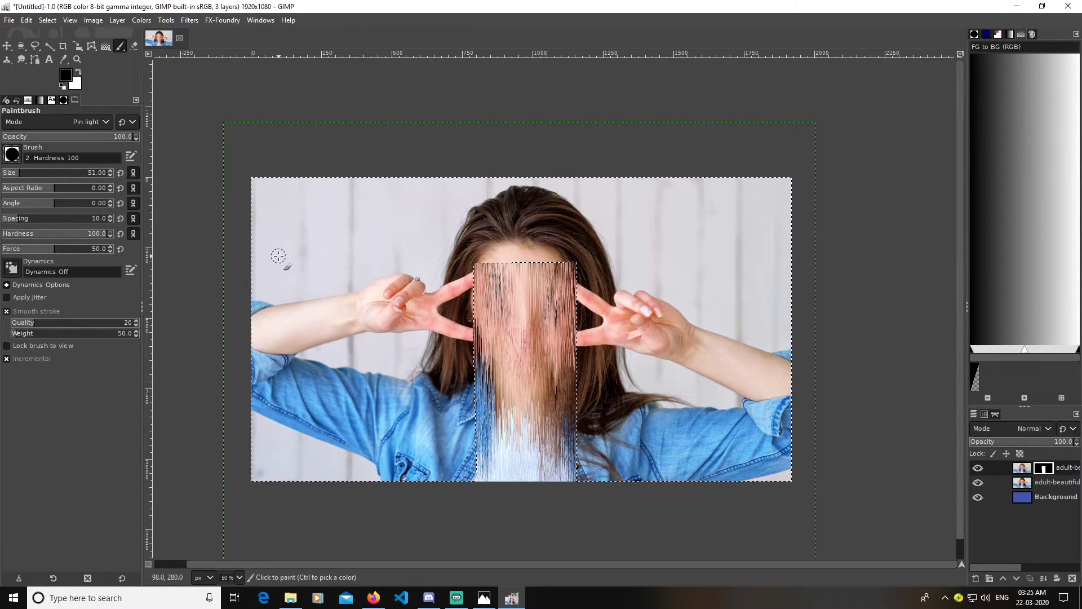
Lower the distorted layer copy's opacity to 16.8 and make its layer mask the active paint target.
{"action": "left_click", "coordinate": [1027, 471]}
{"action": "left_click_drag", "start_coordinate": [1047, 441], "coordinate": [992, 442]}
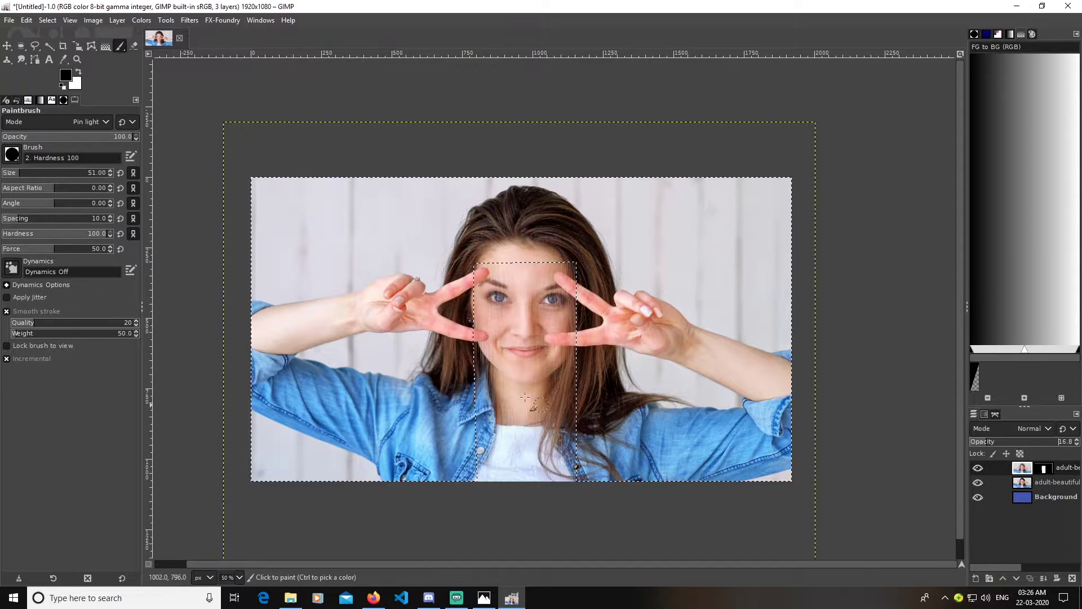
{"action": "left_click", "coordinate": [1046, 469]}
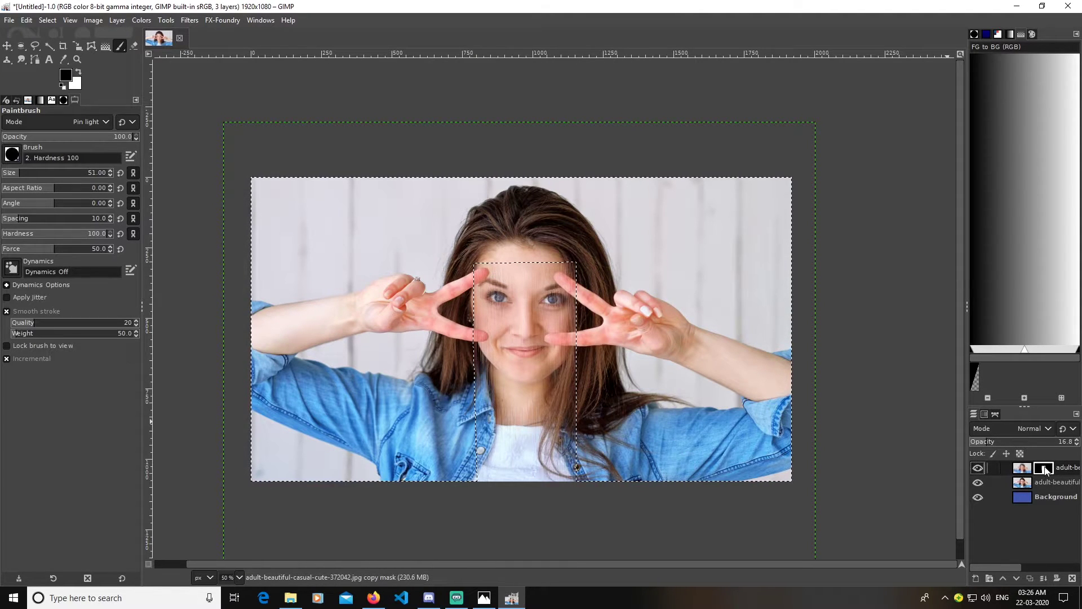
Set the brush size to 25, clear the selection, and paint the mask black over the lower fingertip beside the mouth's left side.
{"action": "key", "text": "1"}
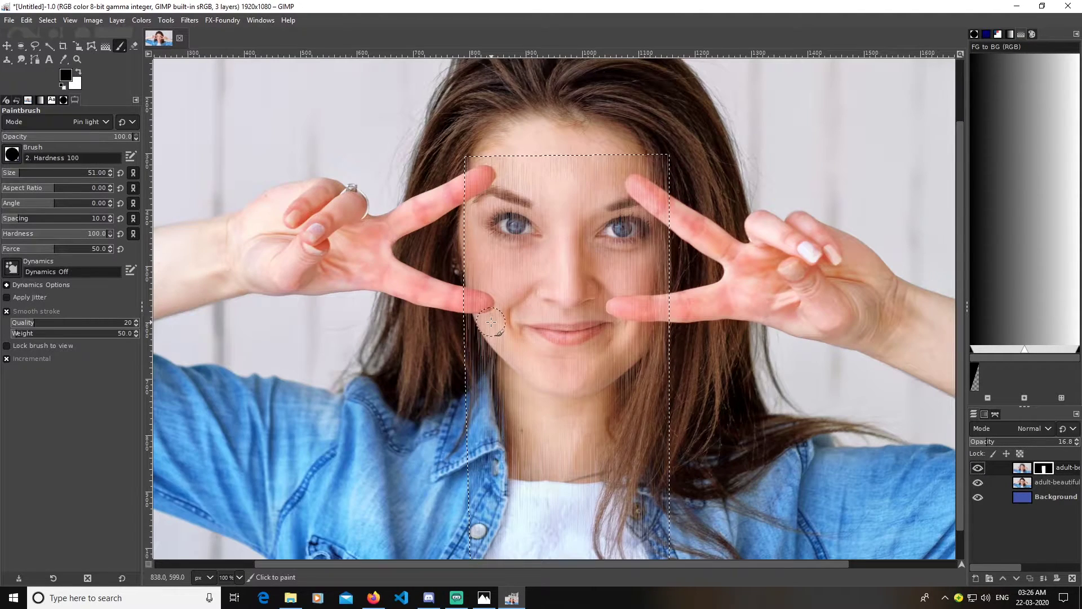
{"action": "scroll", "coordinate": [491, 322], "scroll_direction": "up", "scroll_amount": 3}
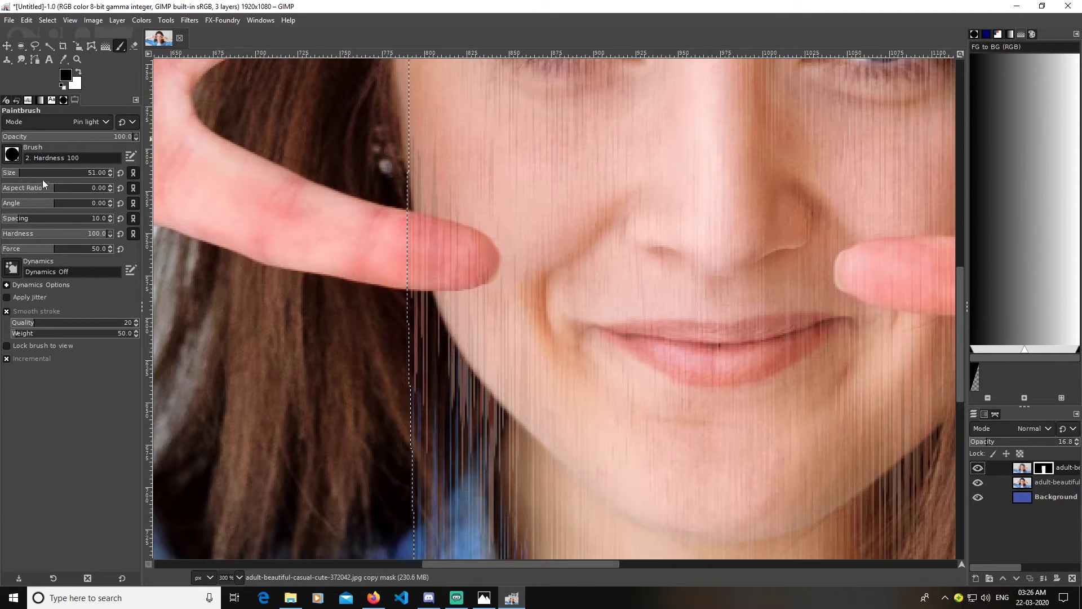
{"action": "left_click_drag", "start_coordinate": [17, 172], "coordinate": [18, 176]}
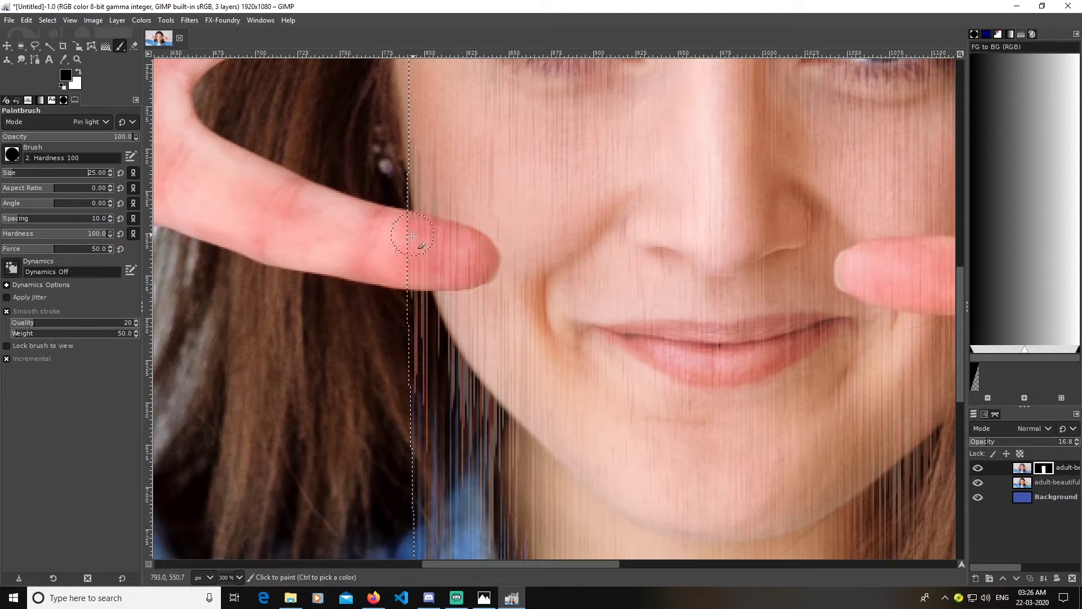
{"action": "left_click", "coordinate": [48, 20]}
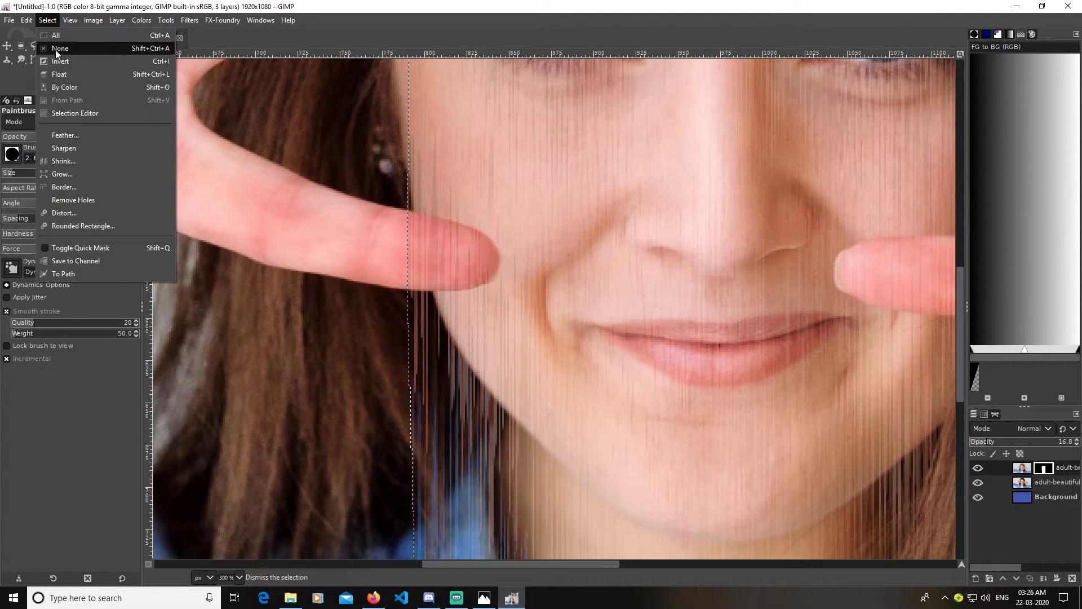
{"action": "left_click", "coordinate": [55, 47]}
{"action": "mouse_move", "coordinate": [414, 235]}
{"action": "left_mouse_down"}
{"action": "mouse_move", "coordinate": [461, 243]}
{"action": "mouse_move", "coordinate": [475, 261]}
{"action": "mouse_move", "coordinate": [405, 272]}
{"action": "left_mouse_up"}
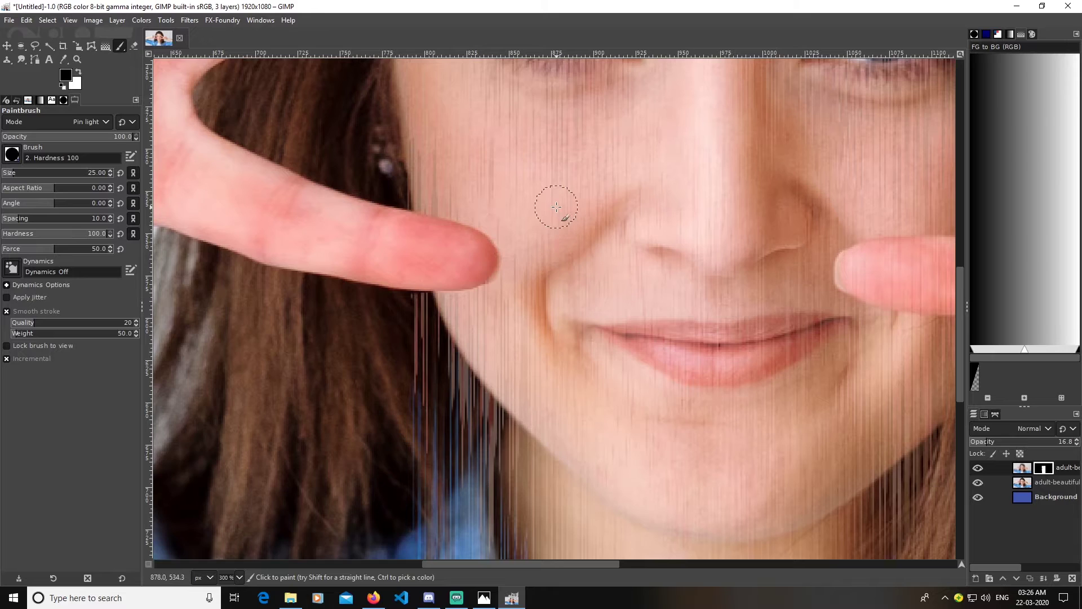
Paint the mask black over the upper fingertip beside the left eyebrow to remove the streaks from it.
{"action": "scroll", "coordinate": [557, 206], "scroll_direction": "down", "scroll_amount": 3}
{"action": "scroll", "coordinate": [503, 117], "scroll_direction": "up", "scroll_amount": 2}
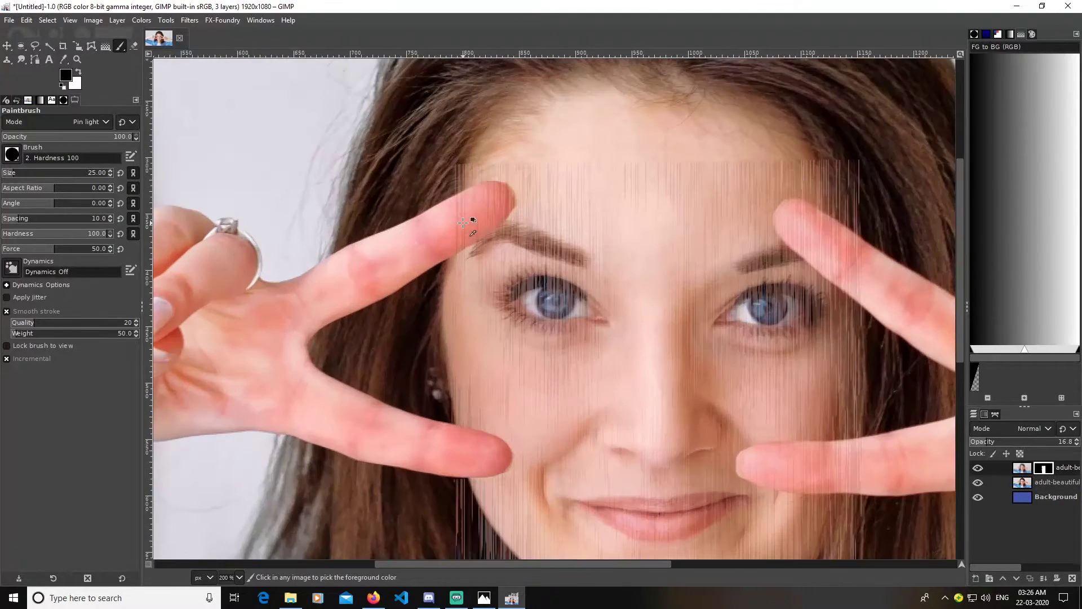
{"action": "scroll", "coordinate": [466, 211], "scroll_direction": "up", "scroll_amount": 1}
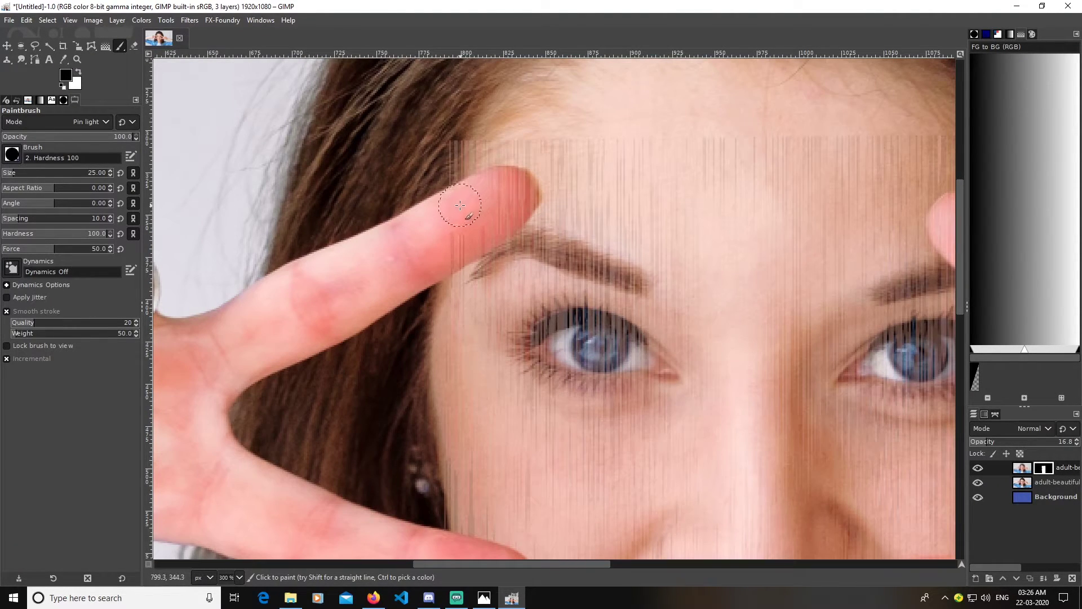
{"action": "mouse_move", "coordinate": [493, 193]}
{"action": "left_mouse_down"}
{"action": "mouse_move", "coordinate": [520, 195]}
{"action": "mouse_move", "coordinate": [502, 223]}
{"action": "mouse_move", "coordinate": [453, 247]}
{"action": "left_mouse_up"}
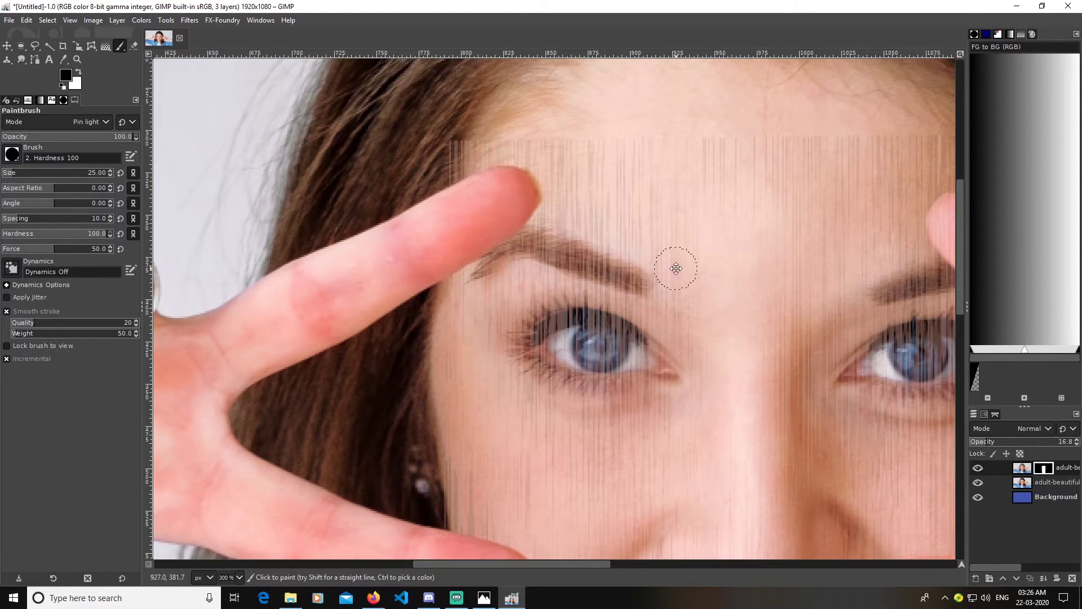
Paint the mask black over both fingers of the hand on the image's right side to remove the streaks.
{"action": "key", "text": "space"}
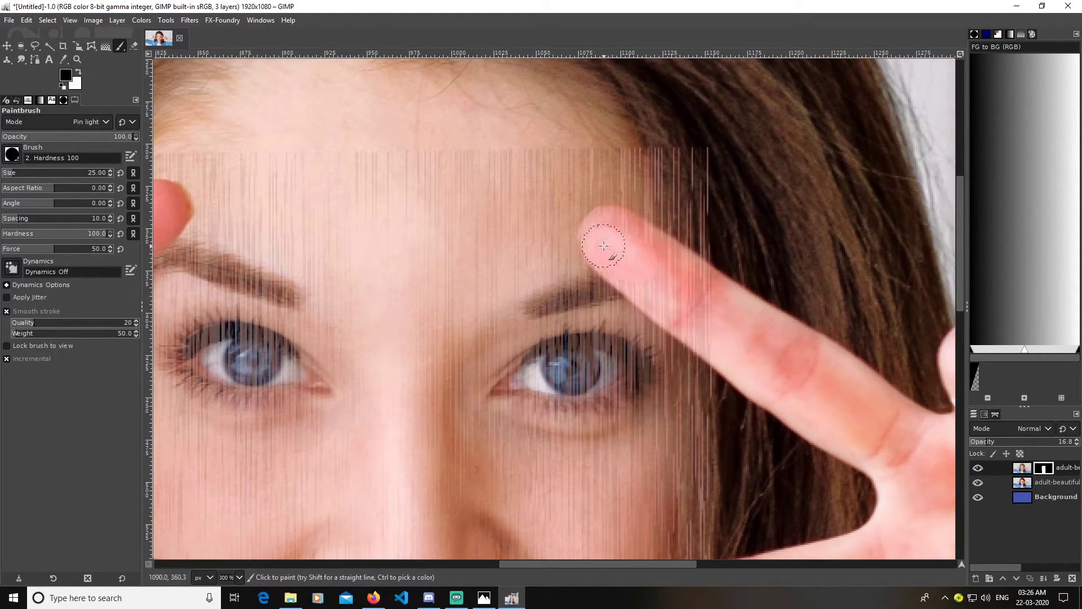
{"action": "mouse_move", "coordinate": [610, 257]}
{"action": "left_mouse_down"}
{"action": "mouse_move", "coordinate": [709, 339]}
{"action": "mouse_move", "coordinate": [695, 293]}
{"action": "mouse_move", "coordinate": [624, 244]}
{"action": "left_mouse_up"}
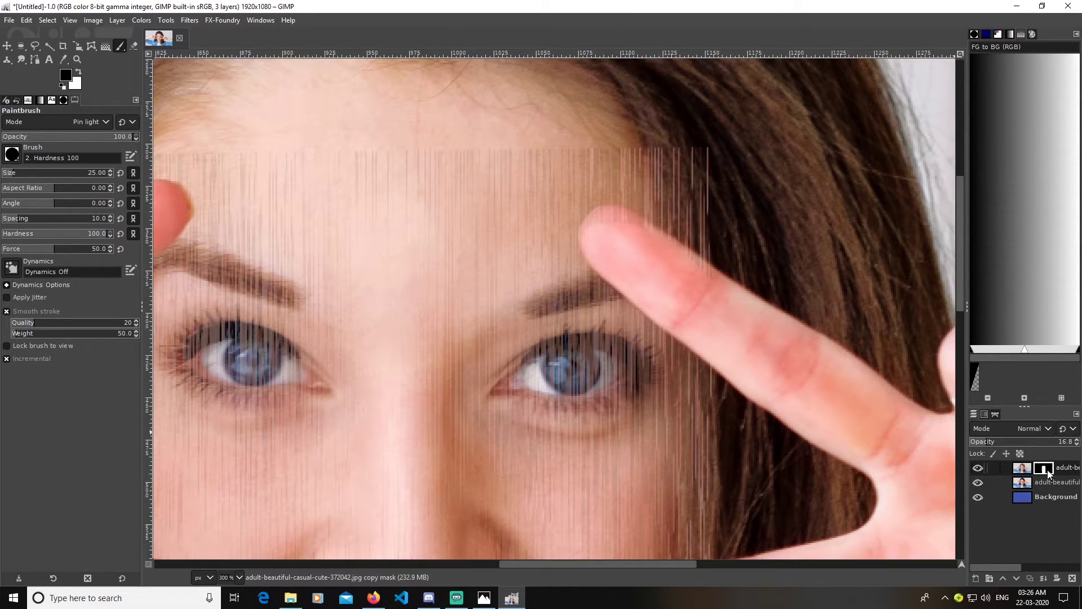
{"action": "mouse_move", "coordinate": [599, 247]}
{"action": "left_mouse_down"}
{"action": "mouse_move", "coordinate": [616, 235]}
{"action": "mouse_move", "coordinate": [699, 286]}
{"action": "mouse_move", "coordinate": [739, 345]}
{"action": "mouse_move", "coordinate": [725, 335]}
{"action": "mouse_move", "coordinate": [667, 126]}
{"action": "left_mouse_up"}
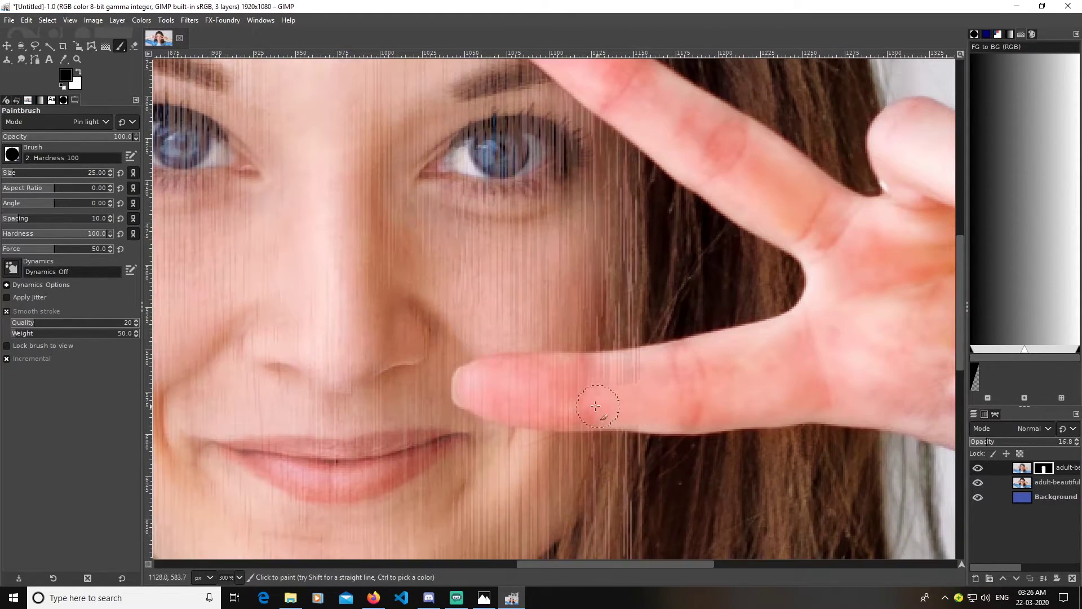
{"action": "left_click_drag", "start_coordinate": [725, 193], "coordinate": [665, 423]}
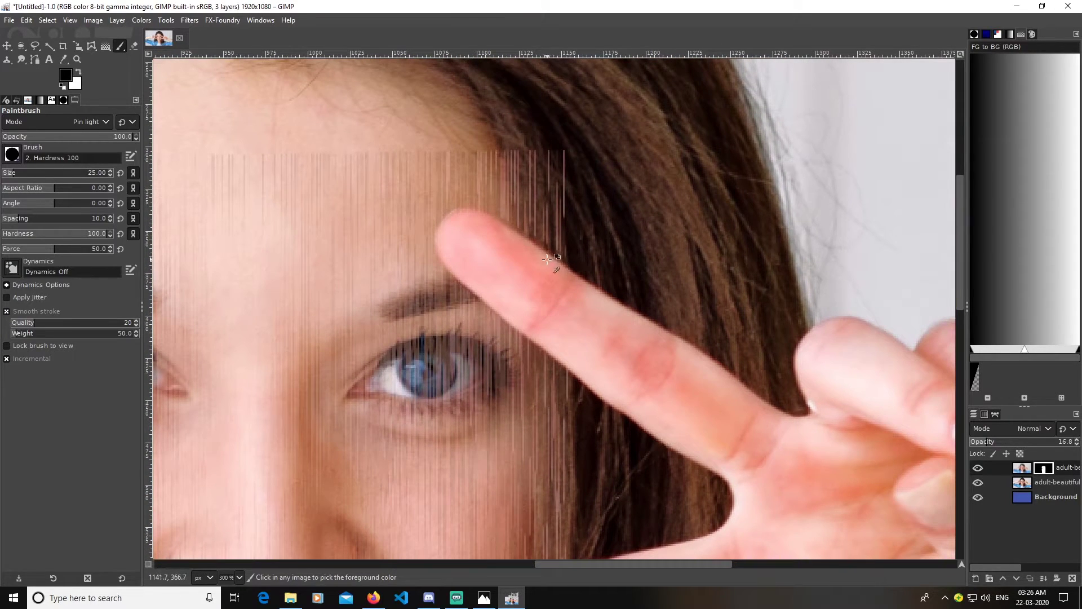
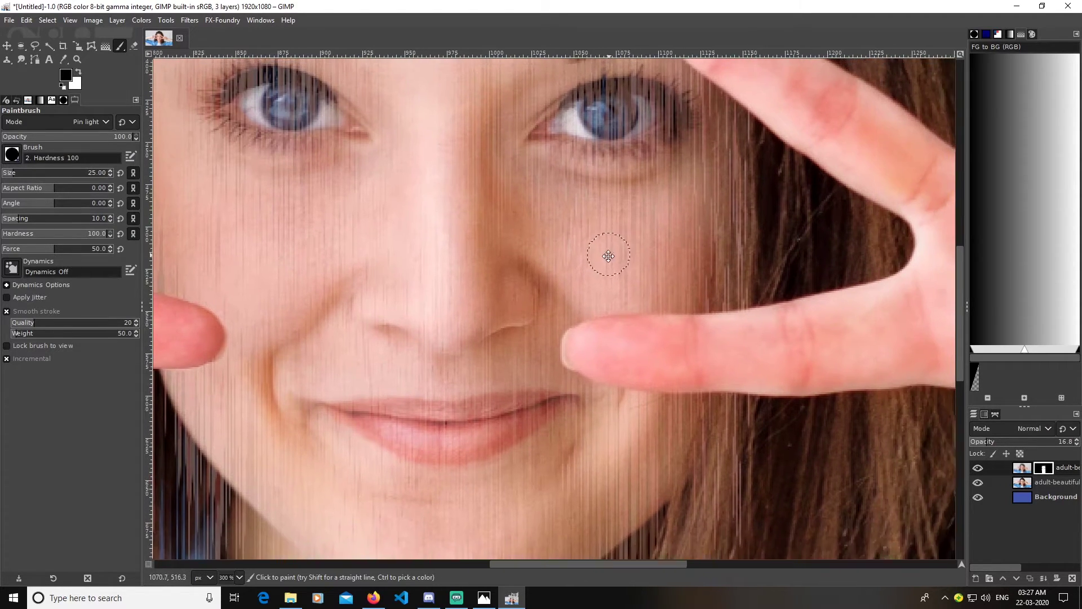
Paint the mask black over the hair at both temples so the streaks stay inside the face outline.
{"action": "scroll", "coordinate": [745, 462], "scroll_direction": "up", "scroll_amount": 5}
{"action": "scroll", "coordinate": [744, 461], "scroll_direction": "left", "scroll_amount": 2}
{"action": "scroll", "coordinate": [560, 437], "scroll_direction": "up", "scroll_amount": 5}
{"action": "scroll", "coordinate": [561, 438], "scroll_direction": "right", "scroll_amount": 1}
{"action": "scroll", "coordinate": [573, 400], "scroll_direction": "down", "scroll_amount": 1}
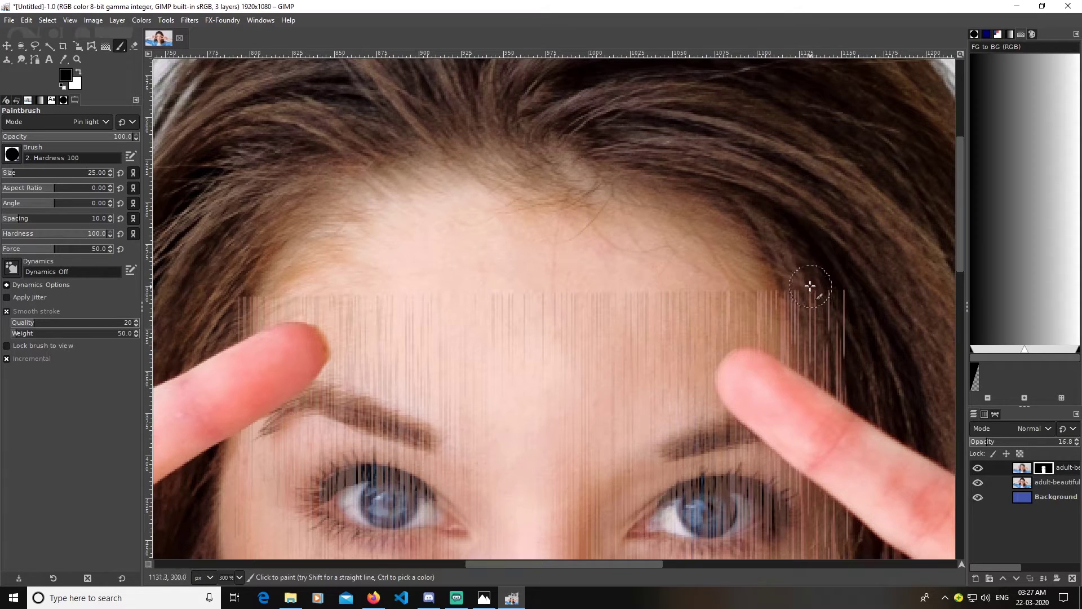
{"action": "mouse_move", "coordinate": [806, 283]}
{"action": "left_mouse_down"}
{"action": "mouse_move", "coordinate": [844, 328]}
{"action": "mouse_move", "coordinate": [863, 376]}
{"action": "mouse_move", "coordinate": [810, 301]}
{"action": "mouse_move", "coordinate": [823, 359]}
{"action": "mouse_move", "coordinate": [862, 384]}
{"action": "mouse_move", "coordinate": [842, 314]}
{"action": "mouse_move", "coordinate": [800, 278]}
{"action": "mouse_move", "coordinate": [851, 373]}
{"action": "mouse_move", "coordinate": [839, 295]}
{"action": "mouse_move", "coordinate": [844, 338]}
{"action": "mouse_move", "coordinate": [826, 326]}
{"action": "mouse_move", "coordinate": [848, 379]}
{"action": "mouse_move", "coordinate": [814, 313]}
{"action": "mouse_move", "coordinate": [849, 381]}
{"action": "left_mouse_up"}
{"action": "key", "text": "ctrl+z"}
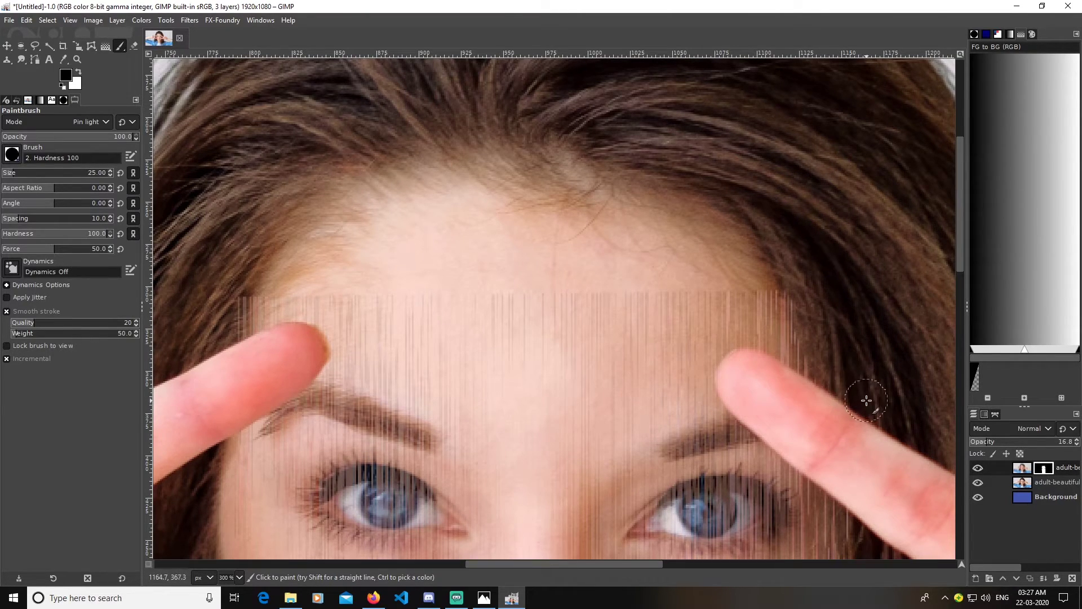
{"action": "left_click_drag", "start_coordinate": [524, 379], "coordinate": [631, 365]}
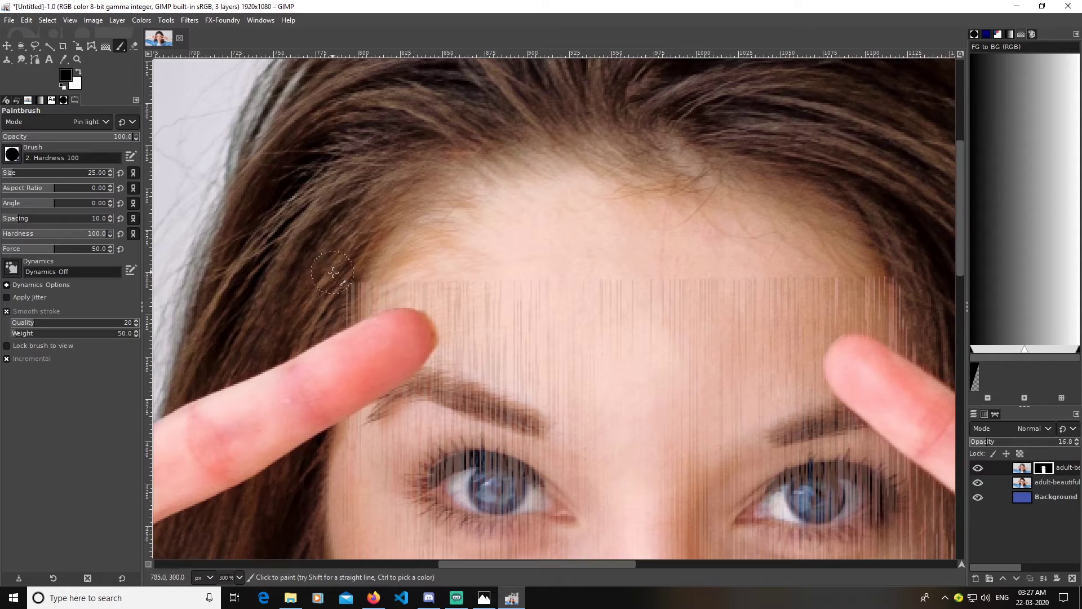
{"action": "left_click_drag", "start_coordinate": [558, 233], "coordinate": [531, 289]}
Swap the foreground colour to white and paint the mask across the forehead up to the hairline.
{"action": "left_click", "coordinate": [78, 72]}
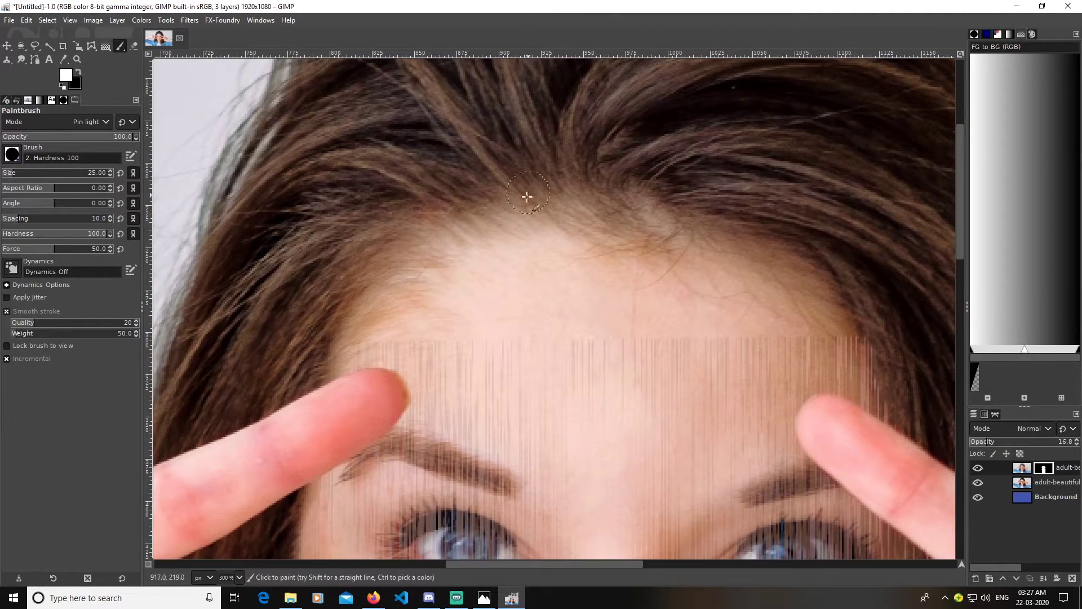
{"action": "mouse_move", "coordinate": [353, 342]}
{"action": "left_mouse_down"}
{"action": "mouse_move", "coordinate": [433, 248]}
{"action": "mouse_move", "coordinate": [483, 231]}
{"action": "mouse_move", "coordinate": [675, 226]}
{"action": "mouse_move", "coordinate": [747, 236]}
{"action": "mouse_move", "coordinate": [839, 287]}
{"action": "mouse_move", "coordinate": [857, 342]}
{"action": "mouse_move", "coordinate": [827, 313]}
{"action": "mouse_move", "coordinate": [813, 313]}
{"action": "mouse_move", "coordinate": [811, 337]}
{"action": "mouse_move", "coordinate": [849, 352]}
{"action": "mouse_move", "coordinate": [863, 377]}
{"action": "mouse_move", "coordinate": [763, 297]}
{"action": "mouse_move", "coordinate": [724, 328]}
{"action": "mouse_move", "coordinate": [624, 339]}
{"action": "mouse_move", "coordinate": [467, 308]}
{"action": "mouse_move", "coordinate": [418, 315]}
{"action": "mouse_move", "coordinate": [516, 306]}
{"action": "mouse_move", "coordinate": [494, 278]}
{"action": "mouse_move", "coordinate": [628, 298]}
{"action": "mouse_move", "coordinate": [668, 277]}
{"action": "mouse_move", "coordinate": [761, 289]}
{"action": "mouse_move", "coordinate": [721, 262]}
{"action": "mouse_move", "coordinate": [750, 286]}
{"action": "left_mouse_up"}
{"action": "left_click_drag", "start_coordinate": [597, 272], "coordinate": [783, 285]}
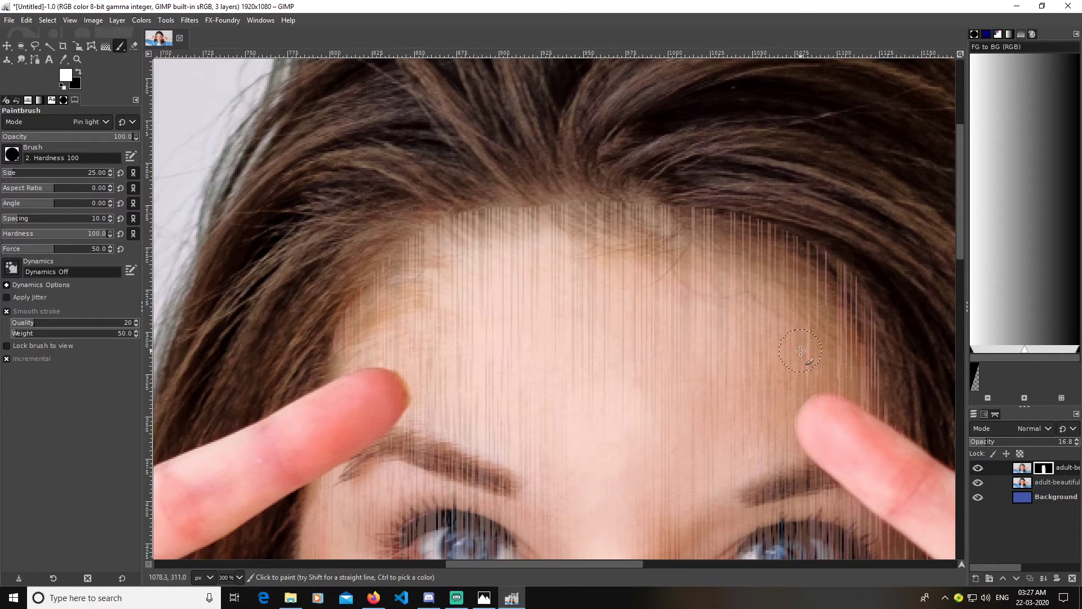
Raise the distorted layer copy's opacity back to 100.
{"action": "left_click_drag", "start_coordinate": [1026, 444], "coordinate": [1074, 443]}
{"action": "key", "text": "minus"}
{"action": "key", "text": "minus"}
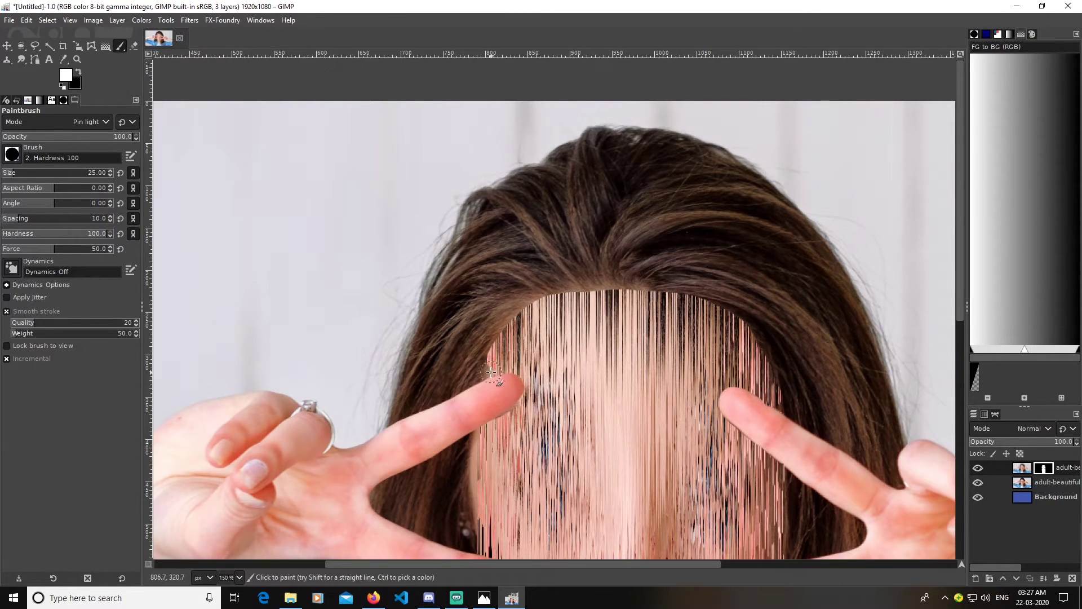
Set the brush size to 7 and paint the mask white in the gaps between the hairline and both upper fingers.
{"action": "scroll", "coordinate": [490, 365], "scroll_direction": "up", "scroll_amount": 4, "text": "ctrl"}
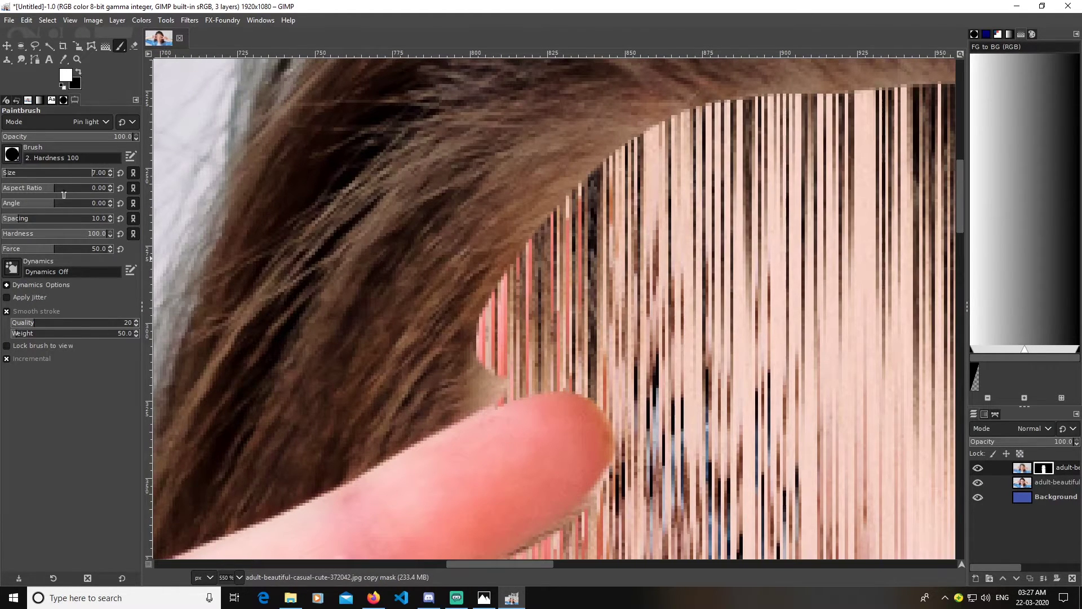
{"action": "mouse_move", "coordinate": [492, 344]}
{"action": "left_mouse_down"}
{"action": "mouse_move", "coordinate": [473, 401]}
{"action": "mouse_move", "coordinate": [507, 382]}
{"action": "left_mouse_up"}
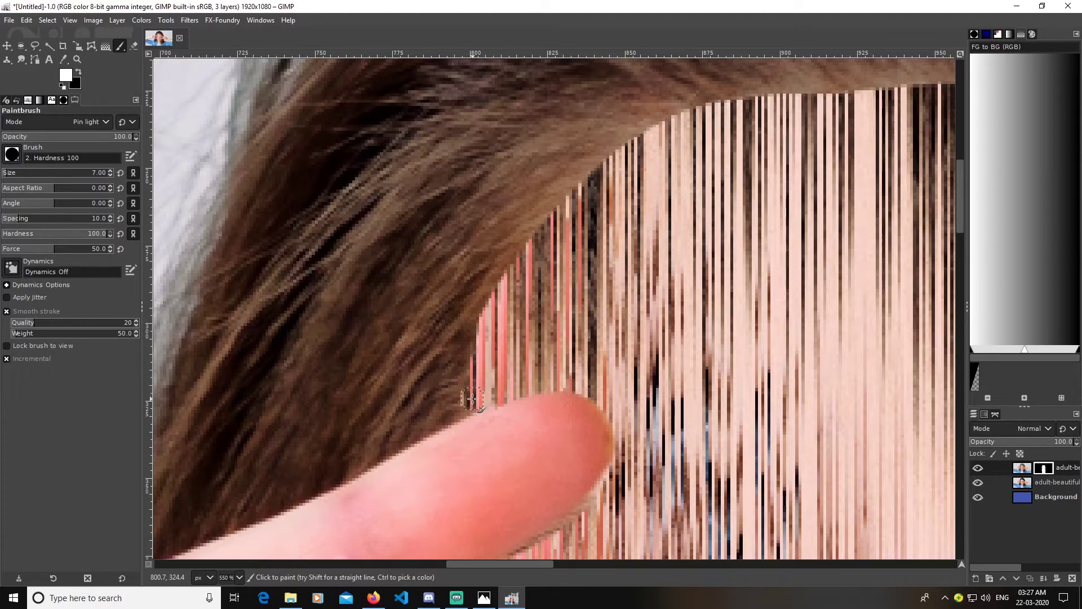
{"action": "scroll", "coordinate": [472, 400], "scroll_direction": "right", "scroll_amount": 5}
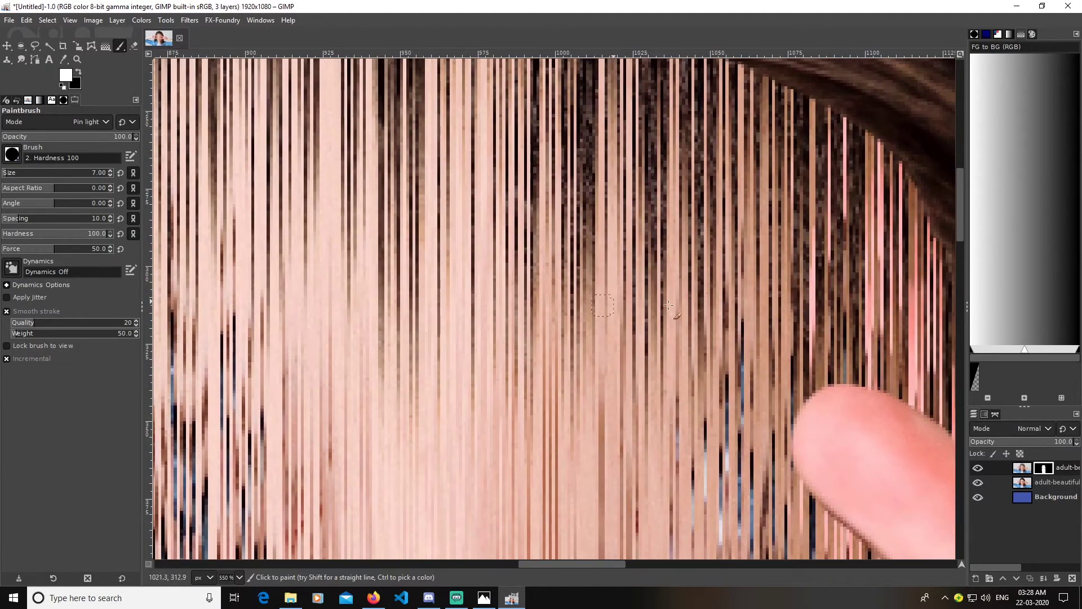
{"action": "scroll", "coordinate": [631, 306], "scroll_direction": "right", "scroll_amount": 3}
{"action": "mouse_move", "coordinate": [693, 402]}
{"action": "left_mouse_down"}
{"action": "mouse_move", "coordinate": [703, 446]}
{"action": "mouse_move", "coordinate": [689, 436]}
{"action": "left_mouse_up"}
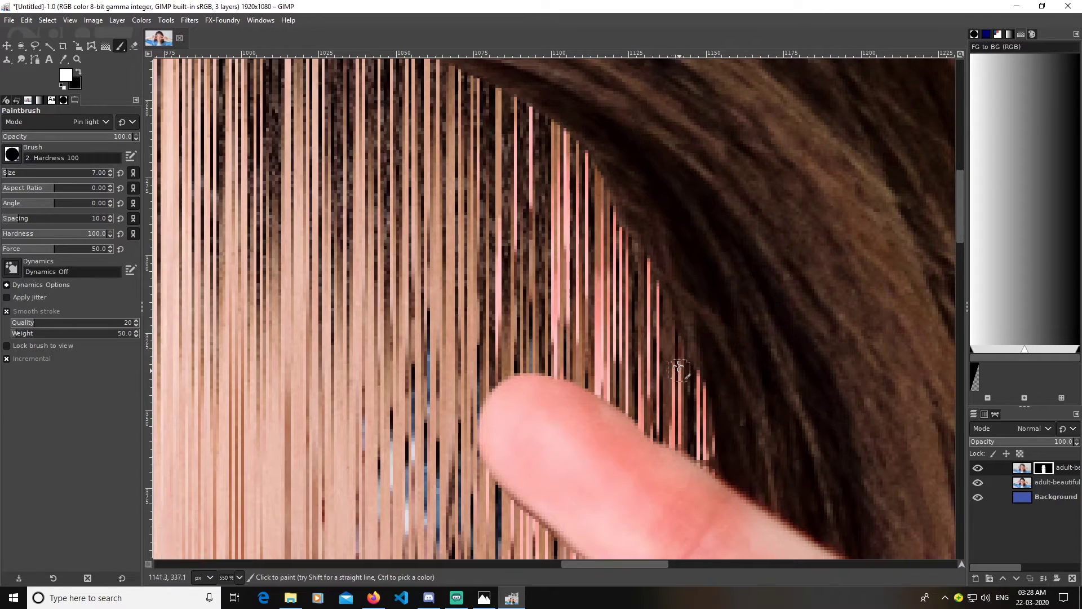
Target the distorted layer copy's image instead of its mask and apply Hue-Chroma with hue -62.79 and chroma 56.40.
{"action": "scroll", "coordinate": [511, 410], "scroll_direction": "down", "scroll_amount": 5}
{"action": "left_click_drag", "start_coordinate": [510, 410], "coordinate": [576, 185]}
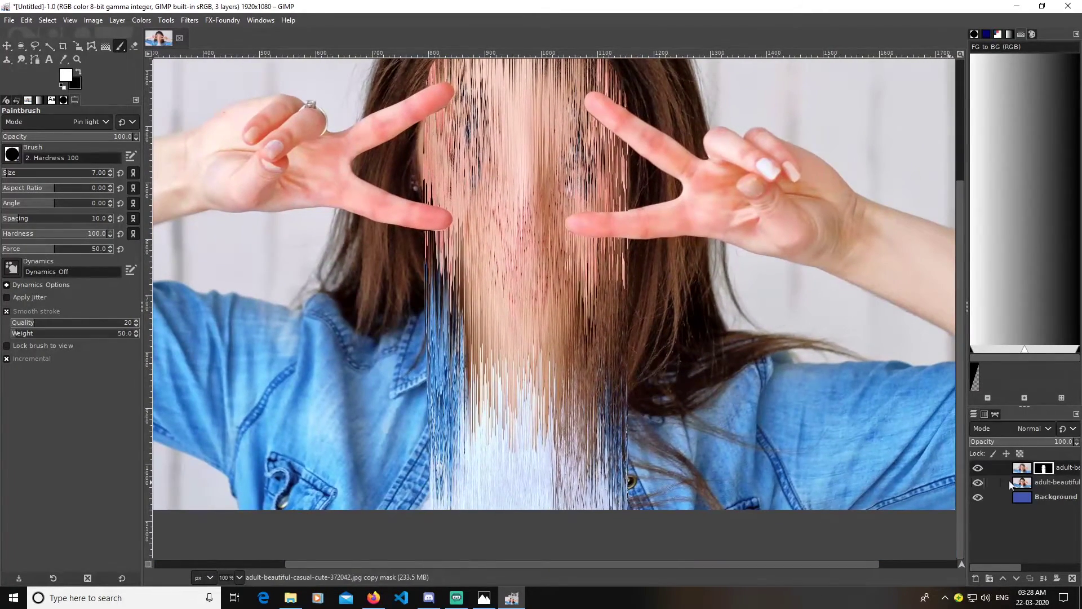
{"action": "left_click", "coordinate": [1023, 469]}
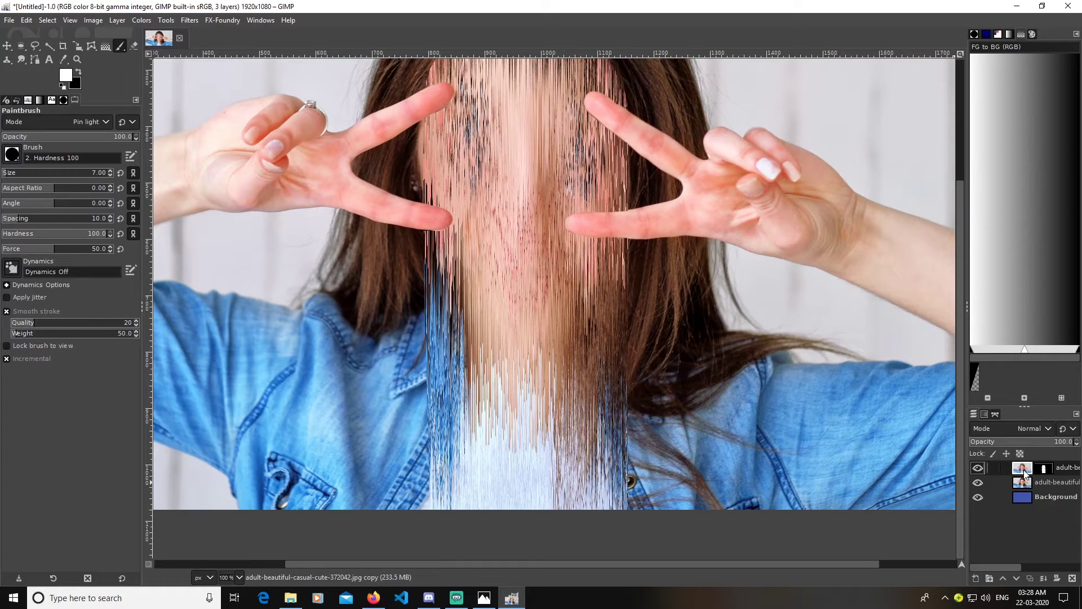
{"action": "scroll", "coordinate": [564, 282], "scroll_direction": "down", "scroll_amount": 2}
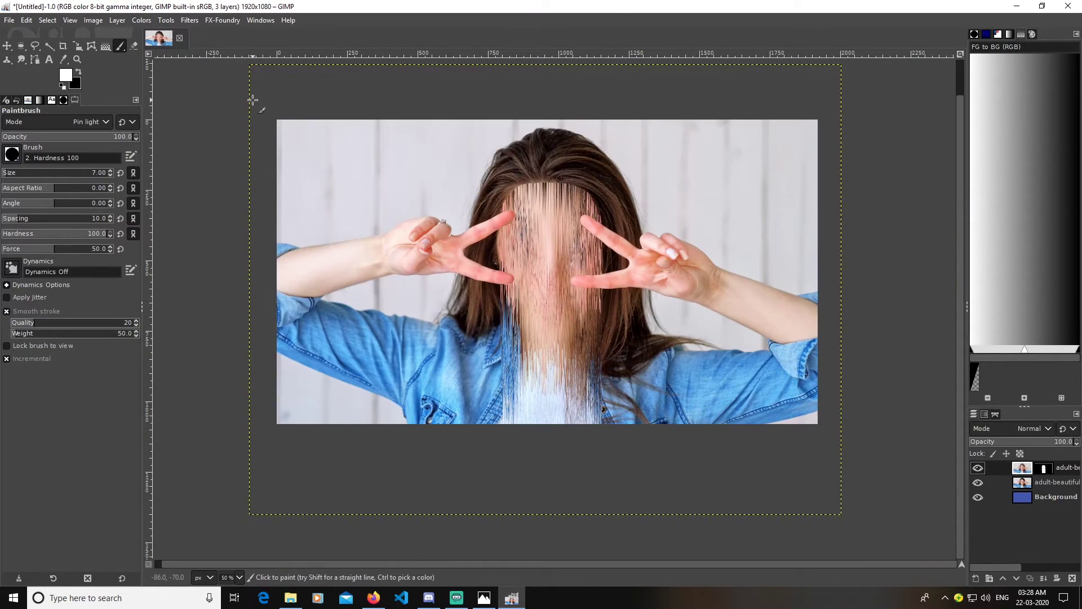
{"action": "left_click", "coordinate": [142, 21]}
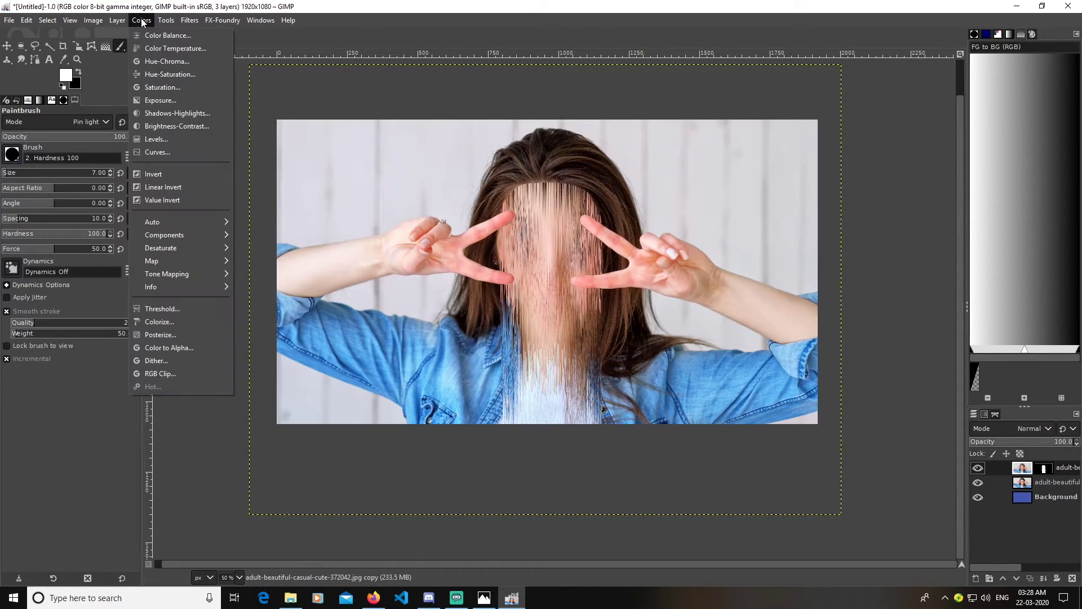
{"action": "left_click", "coordinate": [168, 60]}
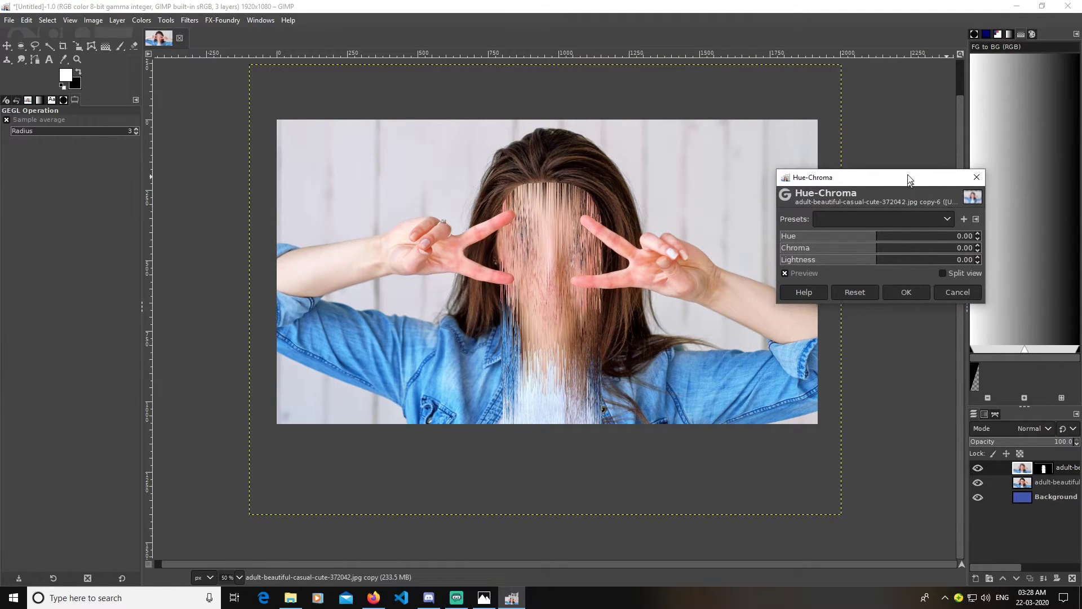
{"action": "left_click_drag", "start_coordinate": [908, 179], "coordinate": [890, 170]}
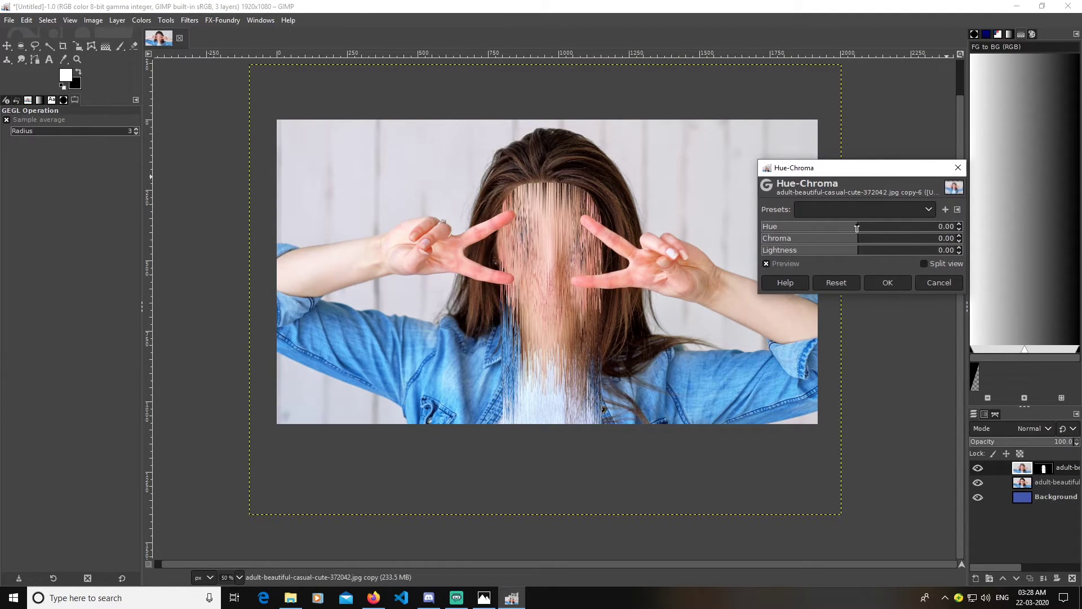
{"action": "mouse_move", "coordinate": [844, 232]}
{"action": "left_mouse_down"}
{"action": "mouse_move", "coordinate": [831, 232]}
{"action": "mouse_move", "coordinate": [914, 239]}
{"action": "left_mouse_up"}
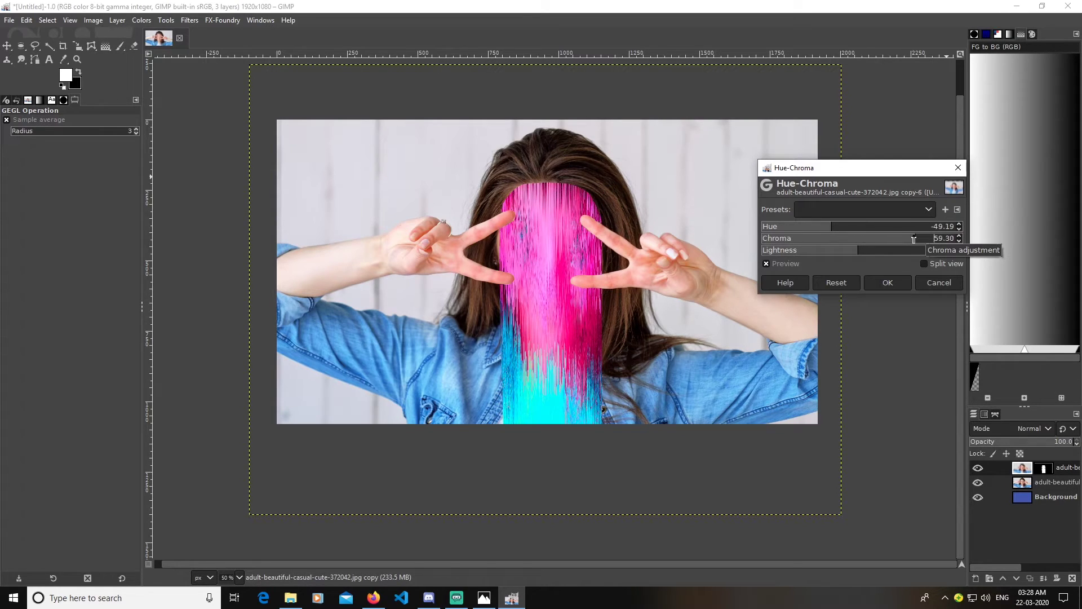
{"action": "mouse_move", "coordinate": [838, 229]}
{"action": "left_mouse_down"}
{"action": "mouse_move", "coordinate": [781, 229]}
{"action": "mouse_move", "coordinate": [825, 230]}
{"action": "left_mouse_up"}
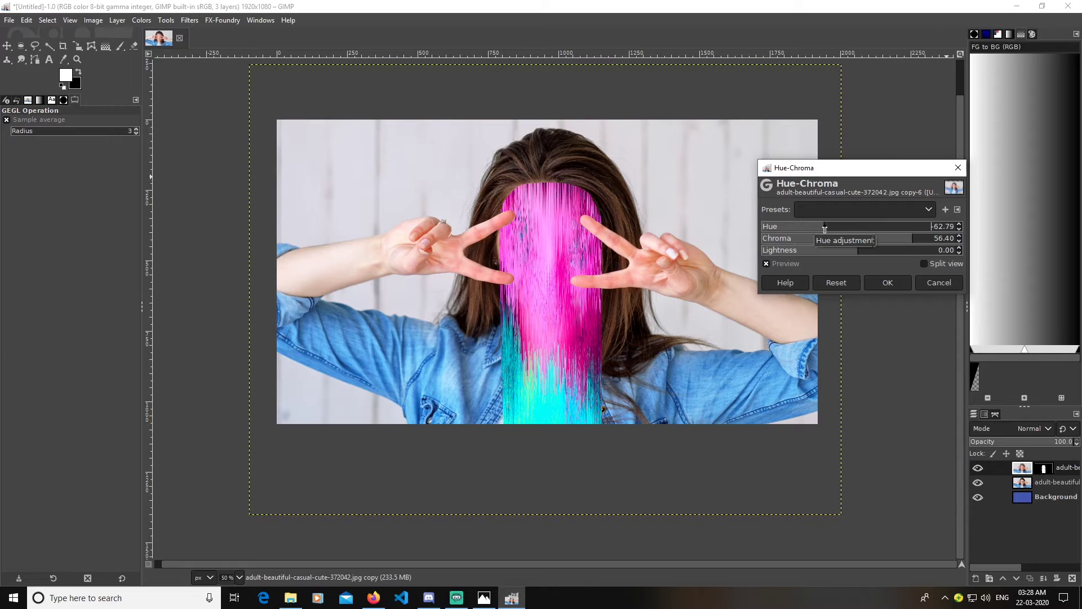
{"action": "left_click", "coordinate": [889, 283]}
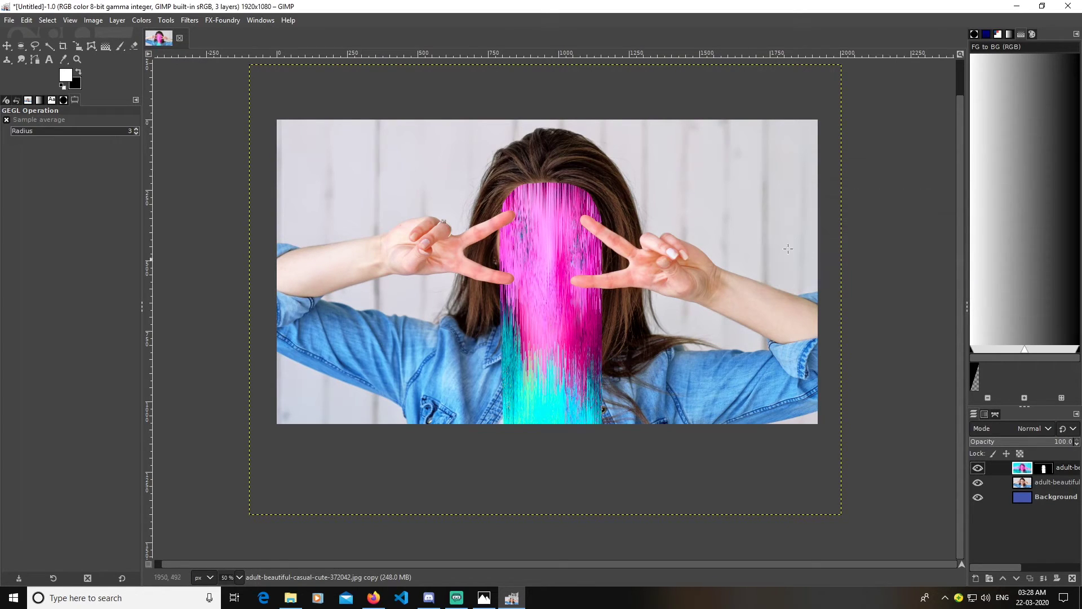
Create a new layer from visible and apply a Value curve with its shadows lowered to about 67/55 and highlights raised to 197/210.
{"action": "right_click", "coordinate": [1008, 519]}
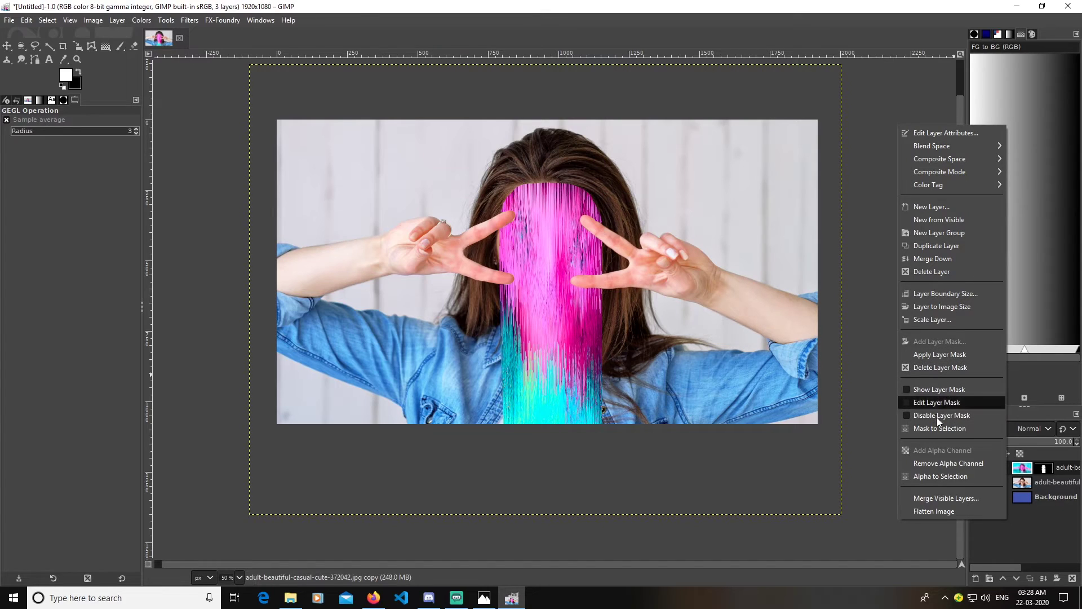
{"action": "left_click", "coordinate": [932, 219]}
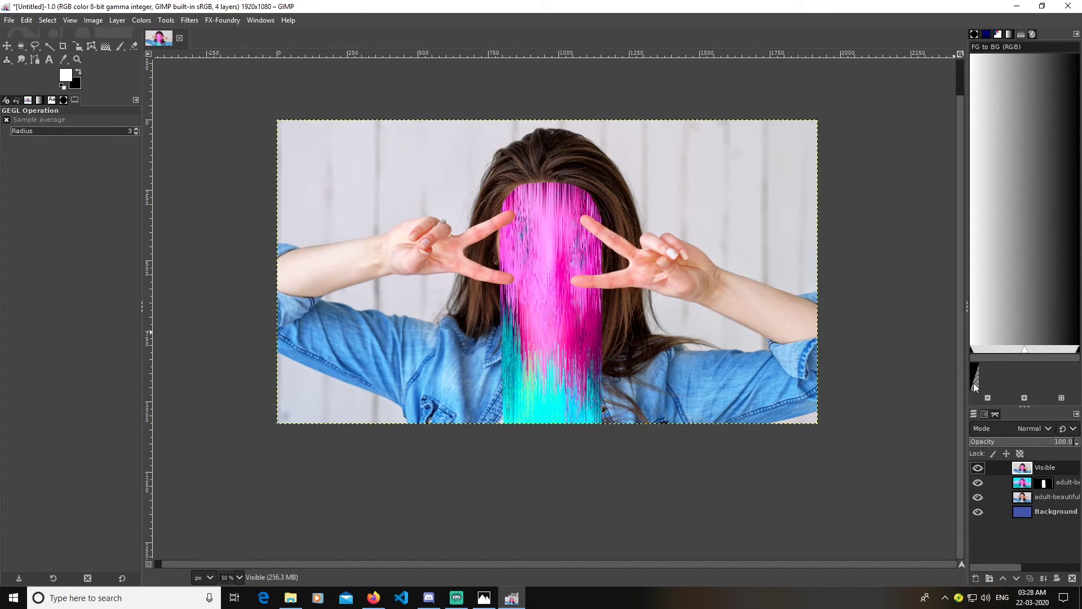
{"action": "left_click", "coordinate": [144, 21]}
{"action": "left_click", "coordinate": [159, 154]}
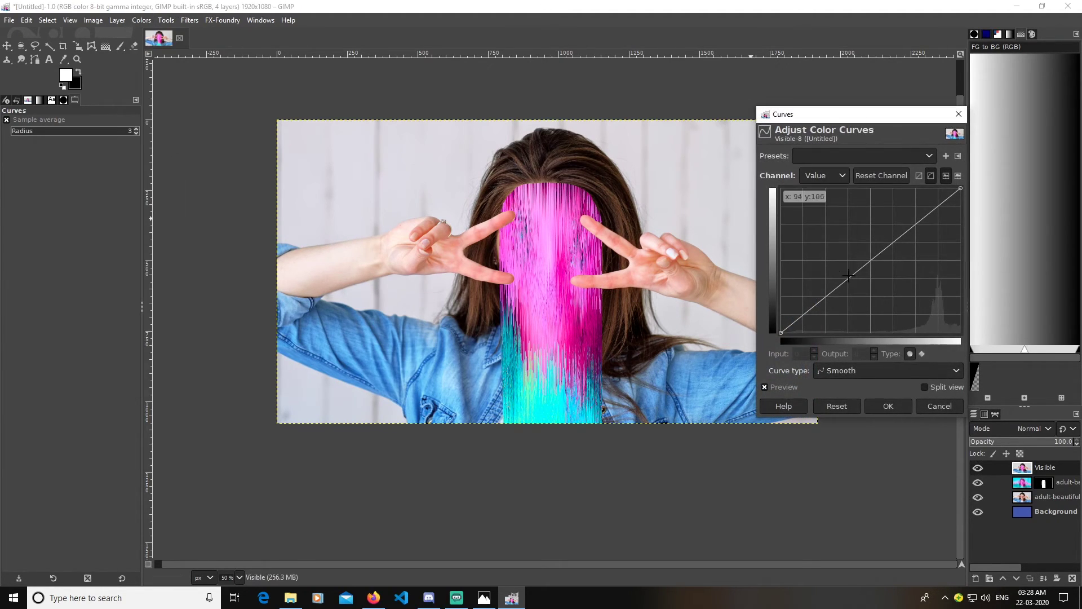
{"action": "left_click_drag", "start_coordinate": [825, 298], "coordinate": [828, 301]}
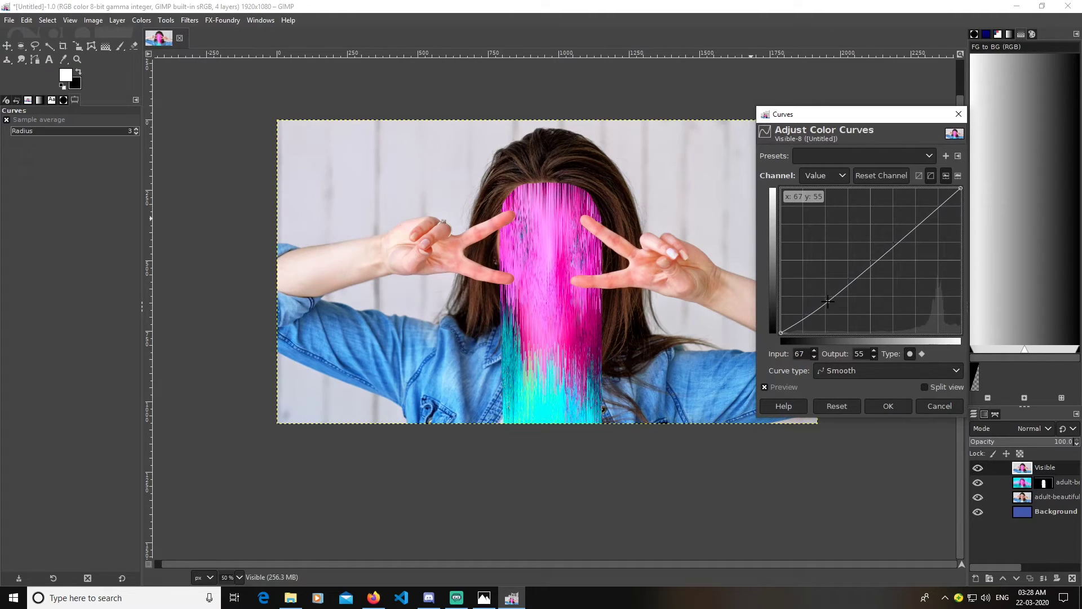
{"action": "left_click_drag", "start_coordinate": [922, 225], "coordinate": [919, 213]}
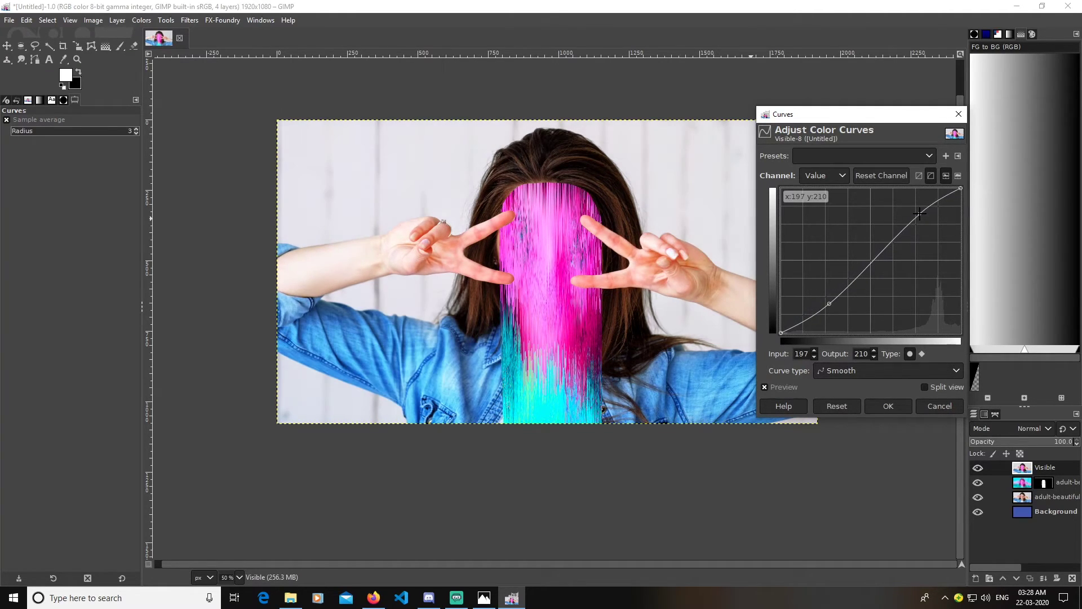
{"action": "left_click", "coordinate": [889, 406]}
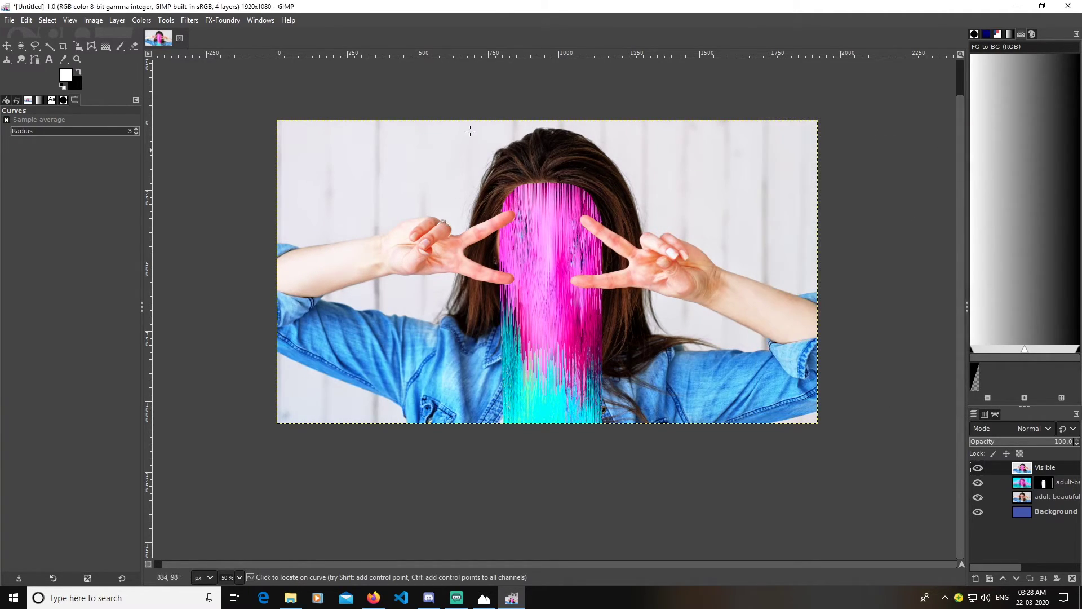
Apply Shadows-Highlights to the Visible layer with shadows at -28.66 and highlights at -26.22.
{"action": "left_click", "coordinate": [149, 20]}
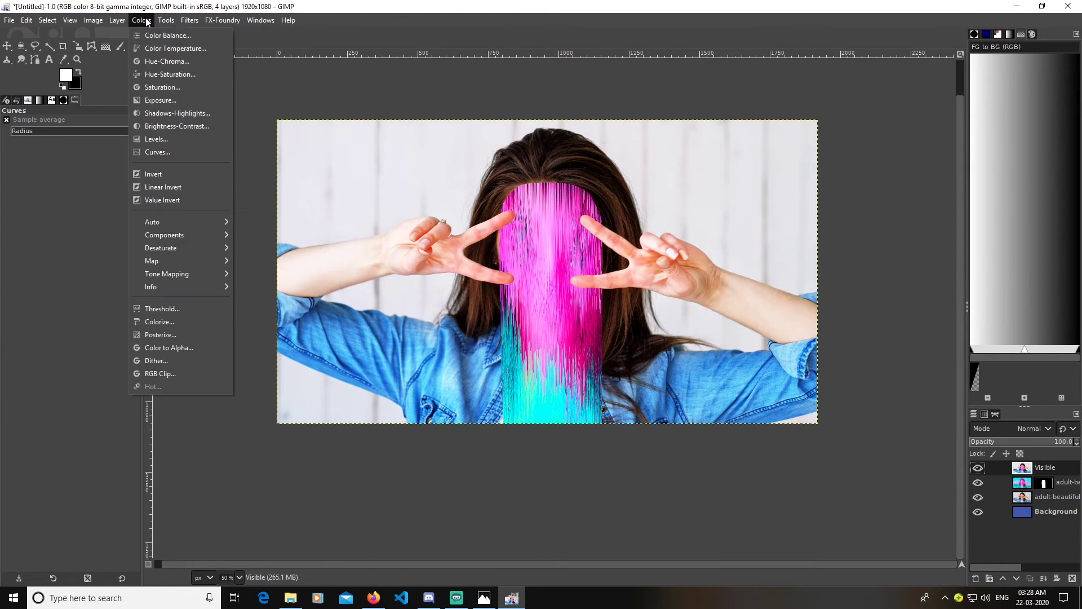
{"action": "left_click", "coordinate": [168, 113]}
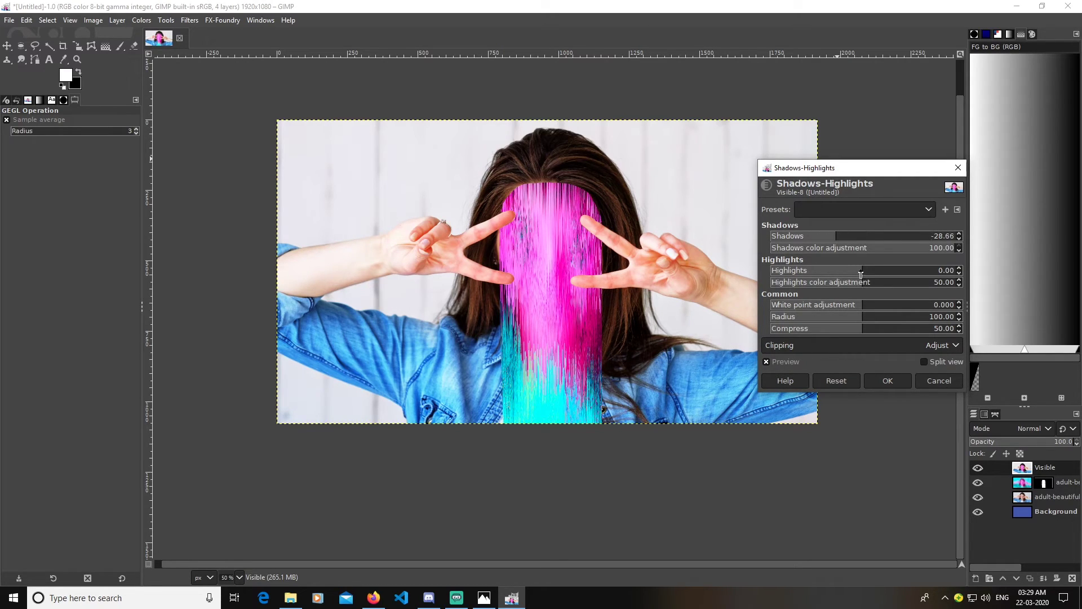
{"action": "left_click_drag", "start_coordinate": [837, 277], "coordinate": [839, 279]}
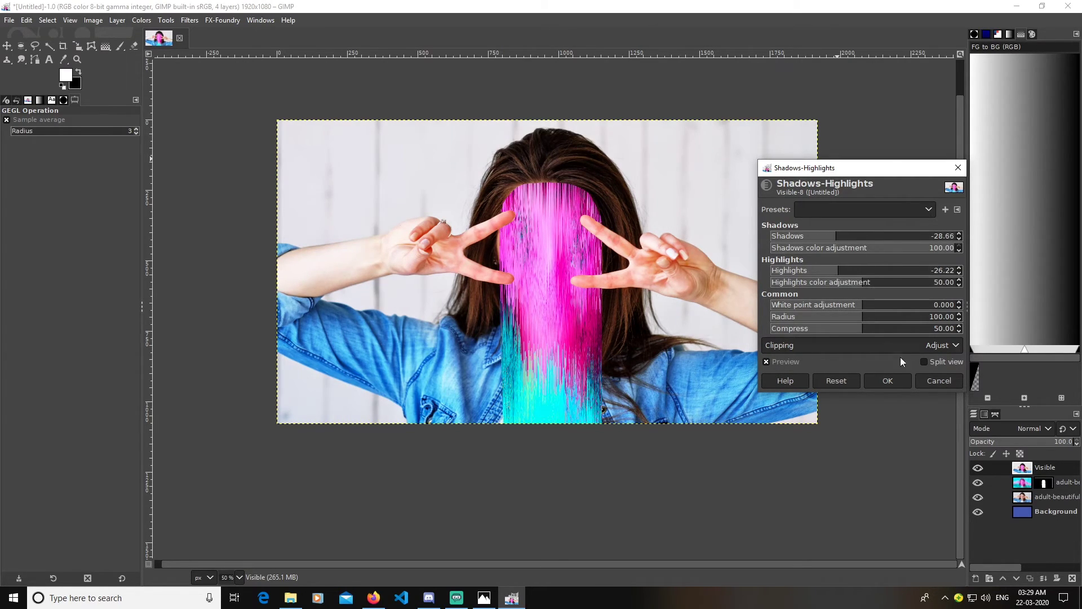
{"action": "left_click", "coordinate": [889, 381]}
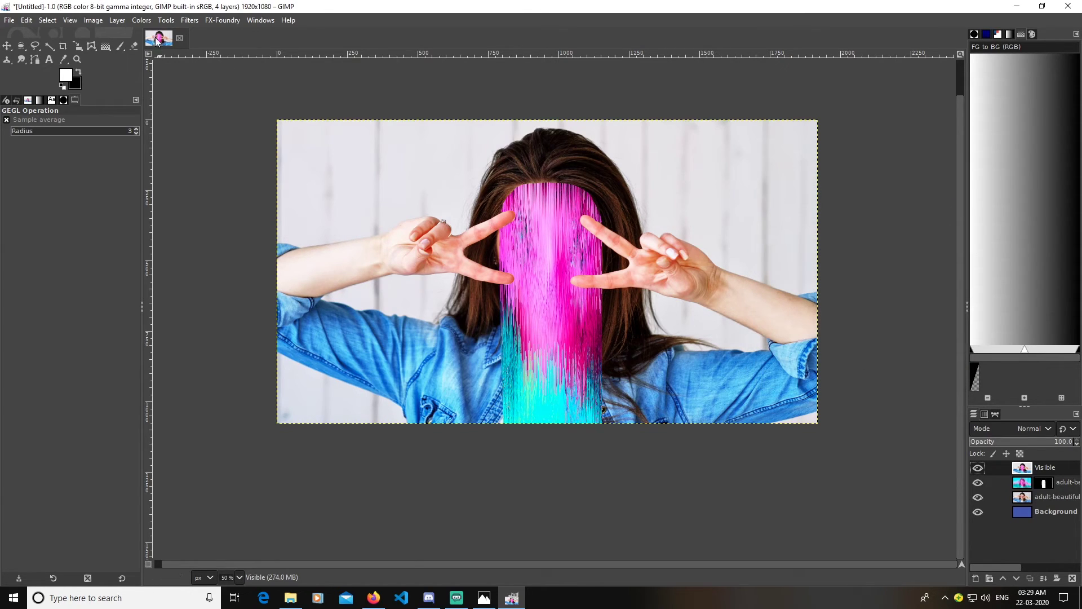
Cool the Visible layer with Color Temperature, setting the original temperature to 8137.9.
{"action": "left_click", "coordinate": [145, 20]}
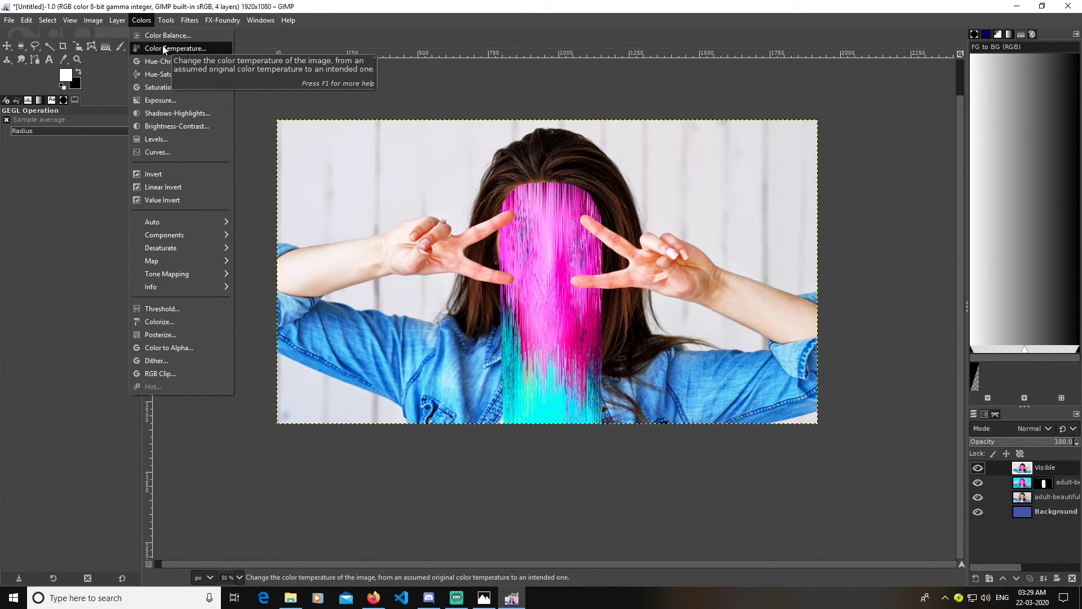
{"action": "left_click", "coordinate": [162, 48]}
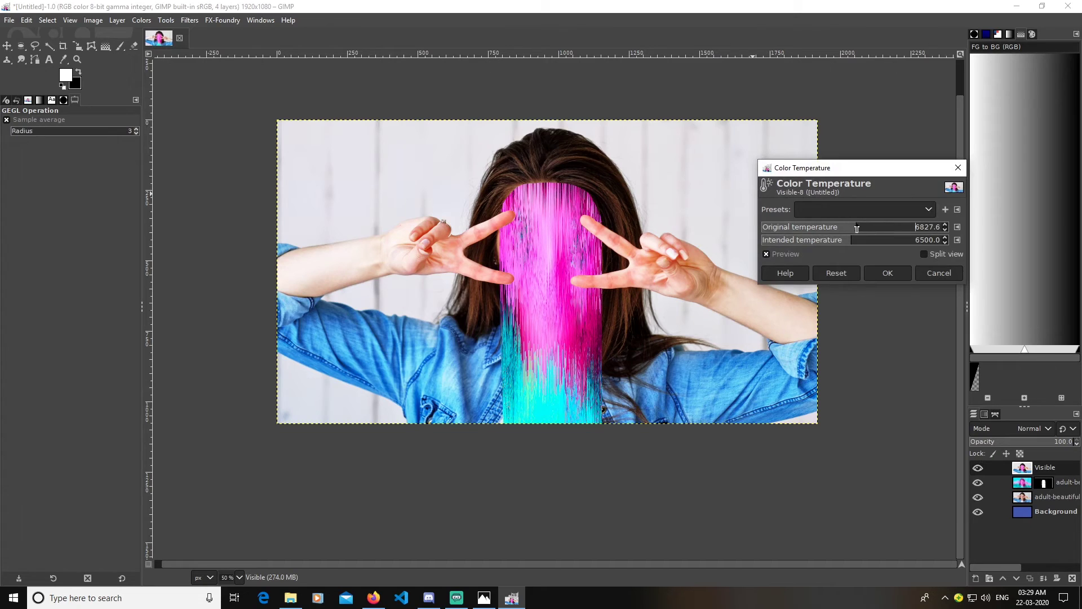
{"action": "left_click", "coordinate": [878, 230]}
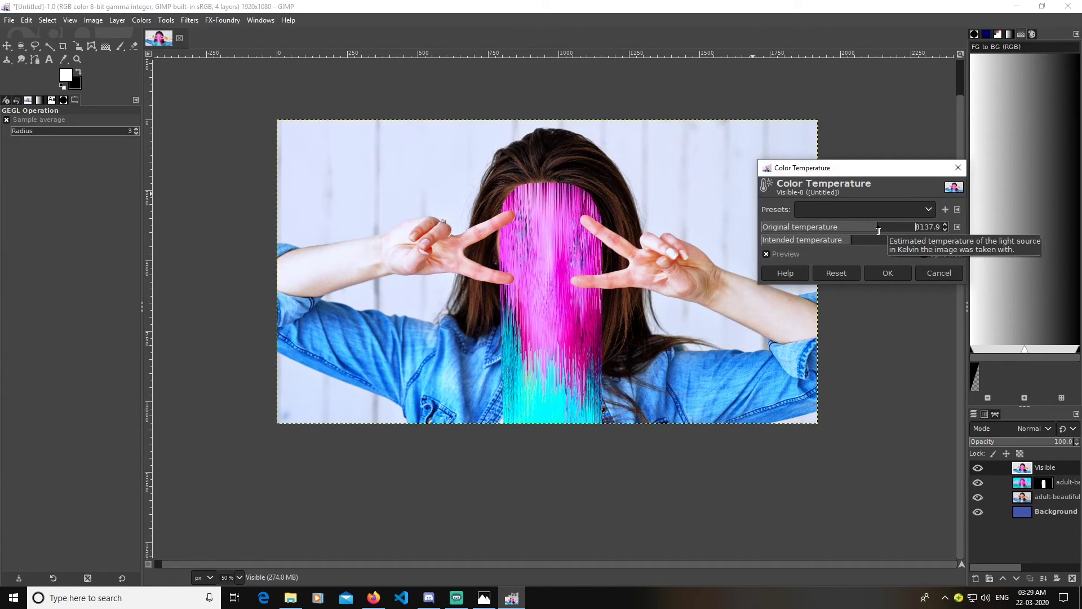
{"action": "left_click", "coordinate": [889, 273]}
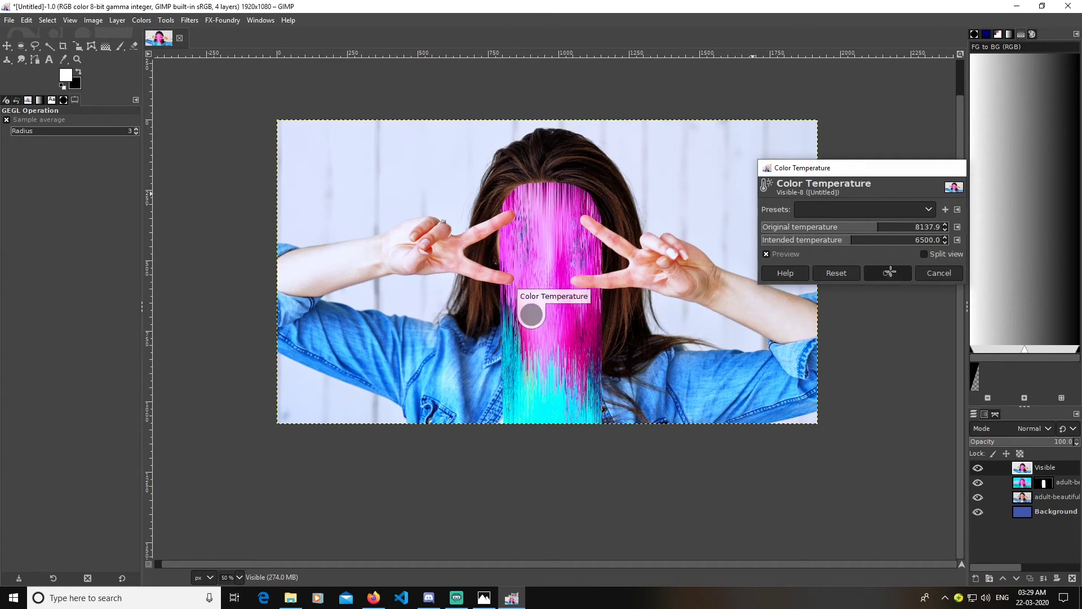
Switch to the Move tool and toggle the Visible layer's visibility to compare the image before and after the colour adjustments.
{"action": "left_click", "coordinate": [7, 45]}
{"action": "scroll", "coordinate": [604, 327], "scroll_direction": "down", "scroll_amount": 1}
{"action": "scroll", "coordinate": [604, 327], "scroll_direction": "up", "scroll_amount": 2}
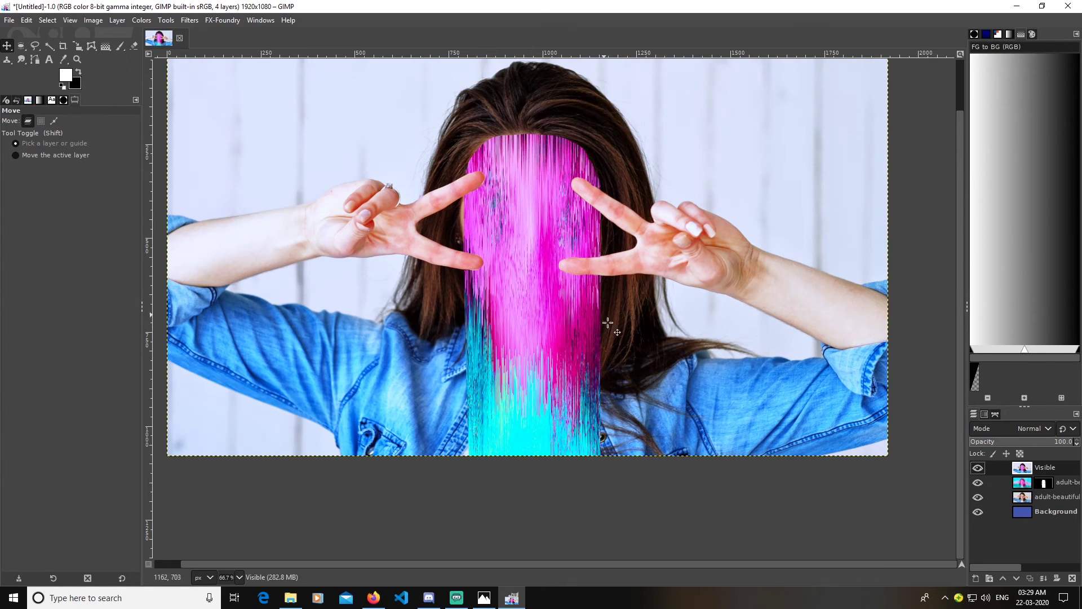
{"action": "left_click", "coordinate": [978, 467]}
{"action": "left_click", "coordinate": [978, 467]}
{"action": "scroll", "coordinate": [666, 508], "scroll_direction": "down", "scroll_amount": 1}
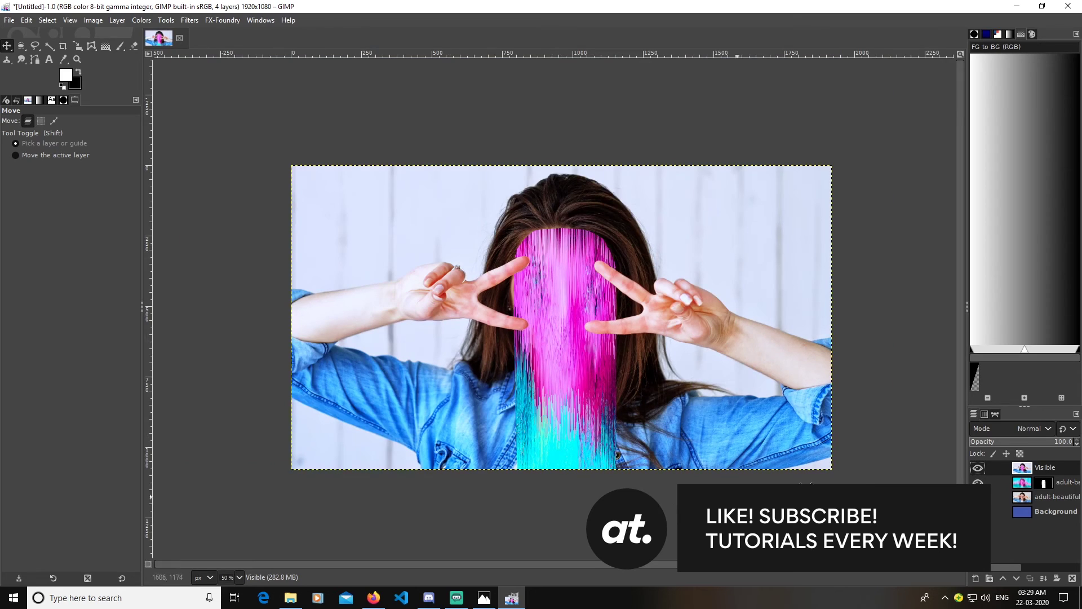
{"action": "left_click", "coordinate": [976, 470]}
{"action": "left_click", "coordinate": [977, 468]}
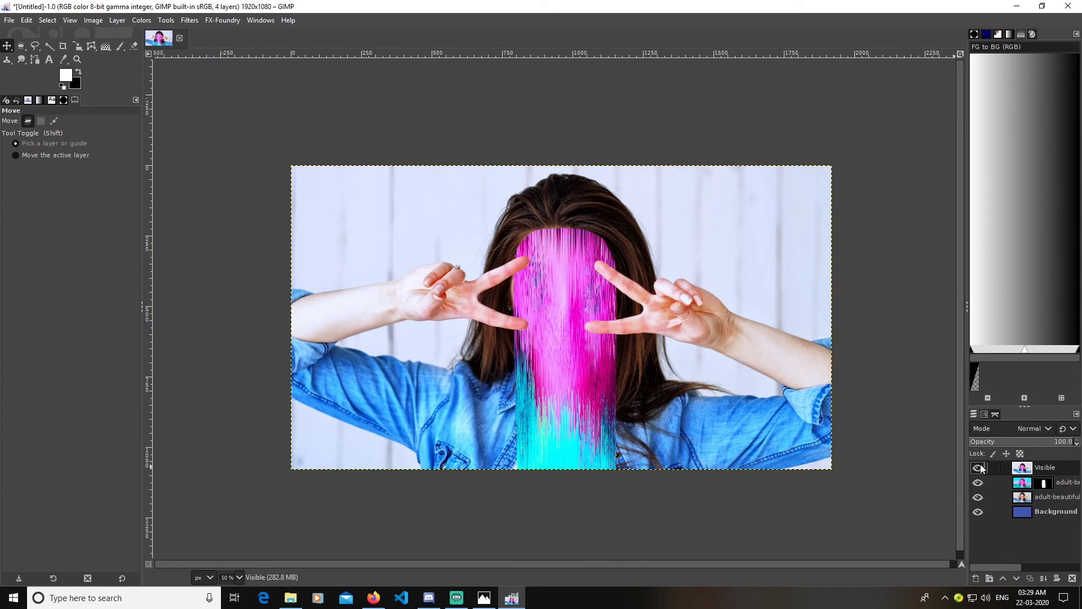
{"action": "left_click", "coordinate": [978, 466]}
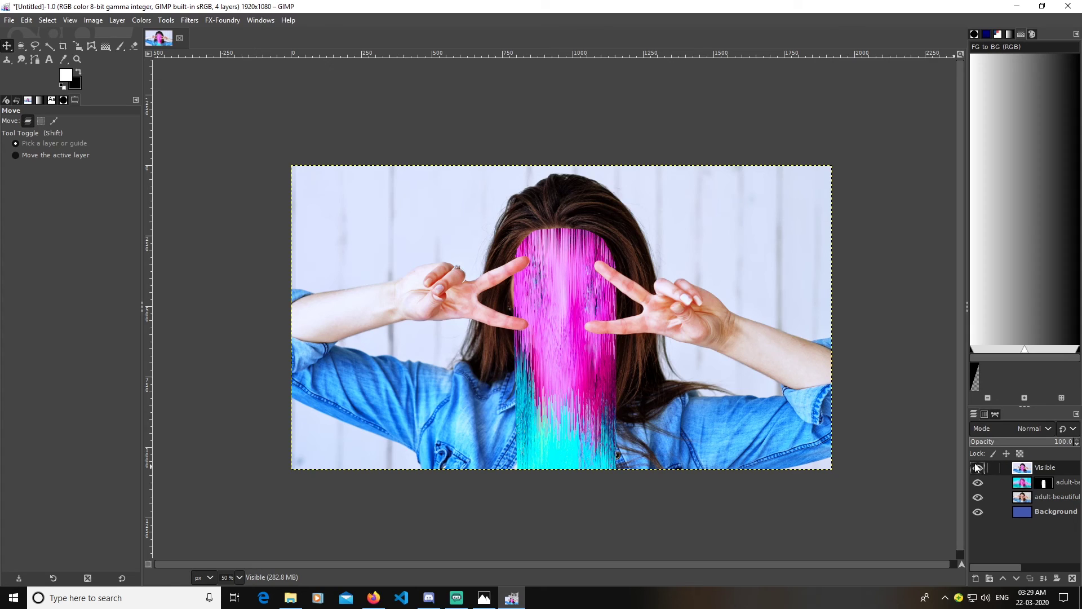